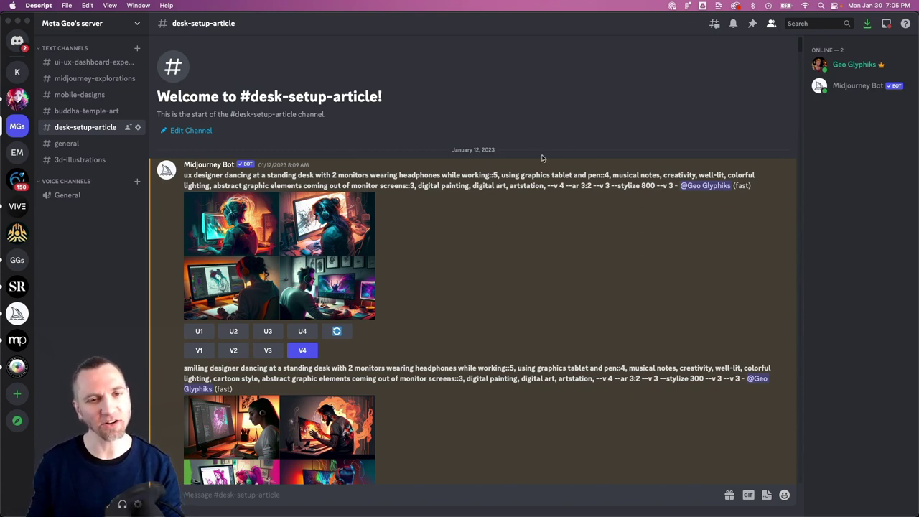
# Step: Preview the first designer image quad enlarged, then close it
pyautogui.click(336, 252)
pyautogui.click(336, 251)
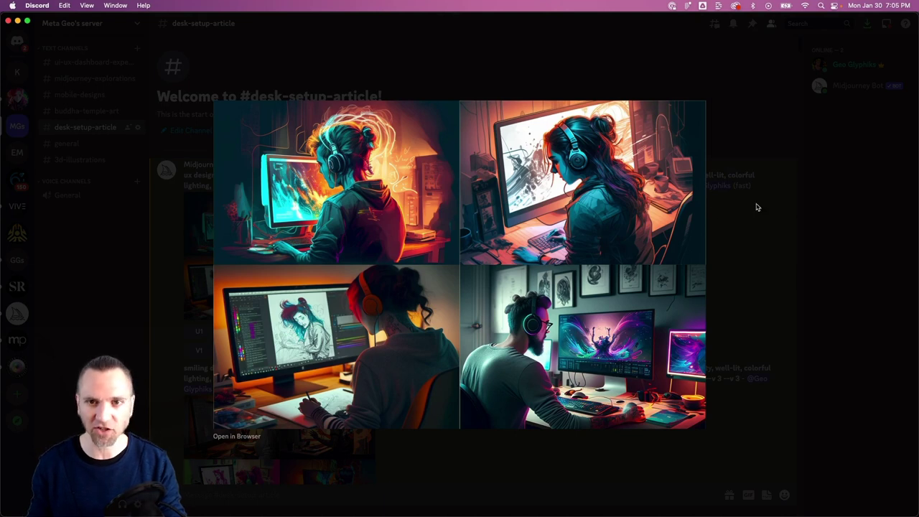
pyautogui.press('Escape')
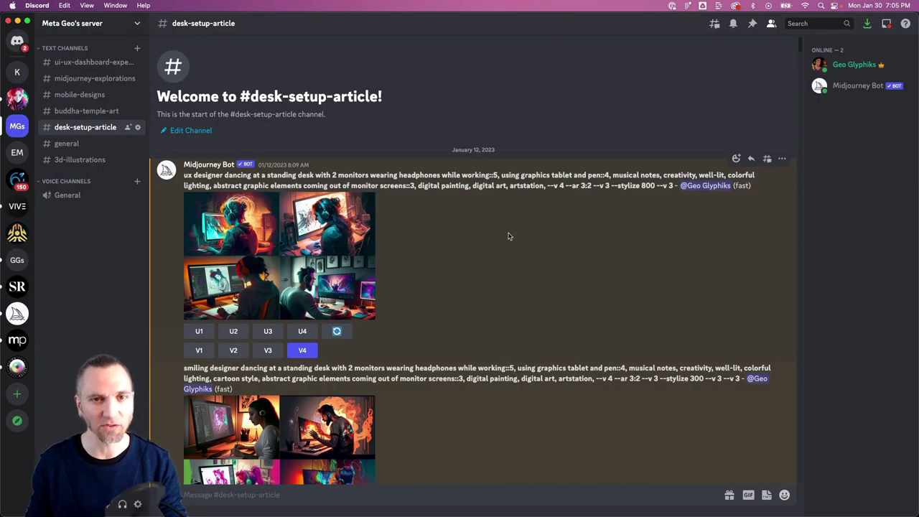
# Step: Highlight the first prompt's weights: working::5, pen::4, the digital painting terms and --ar 3:2
pyautogui.scroll(-2, 505, 237)
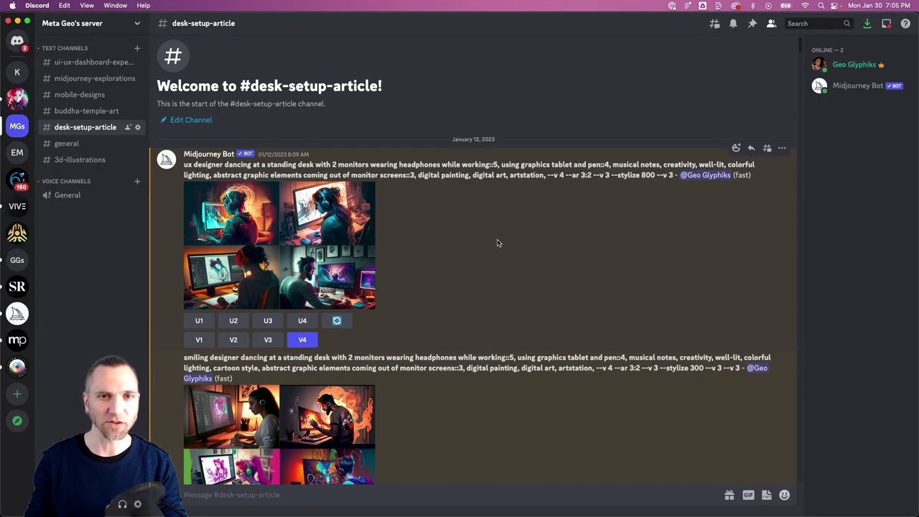
pyautogui.moveTo(185, 156); pyautogui.dragTo(497, 156)
pyautogui.click(489, 157)
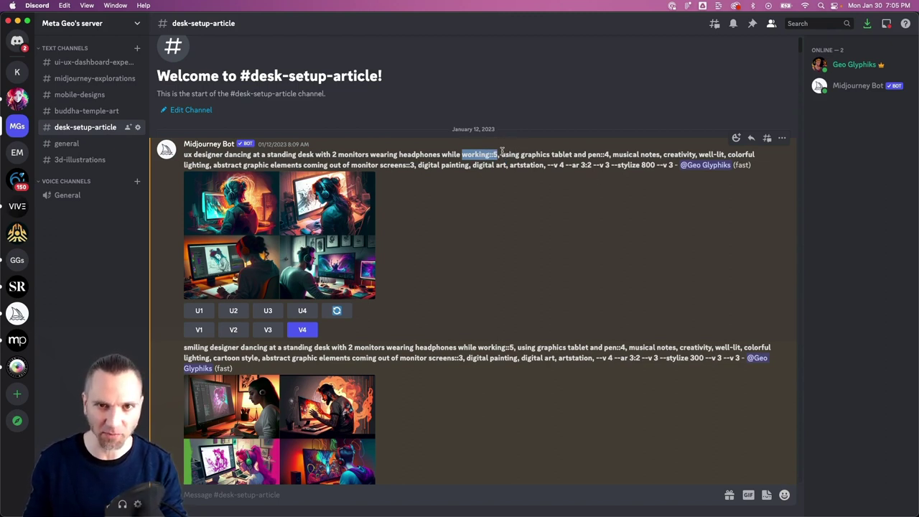
pyautogui.moveTo(600, 154); pyautogui.dragTo(610, 155)
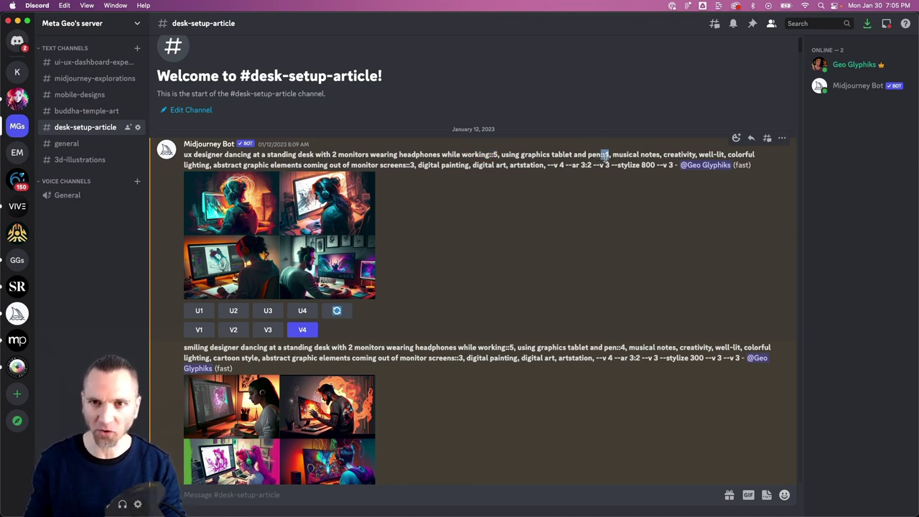
pyautogui.moveTo(417, 165); pyautogui.dragTo(655, 166)
pyautogui.click(655, 169)
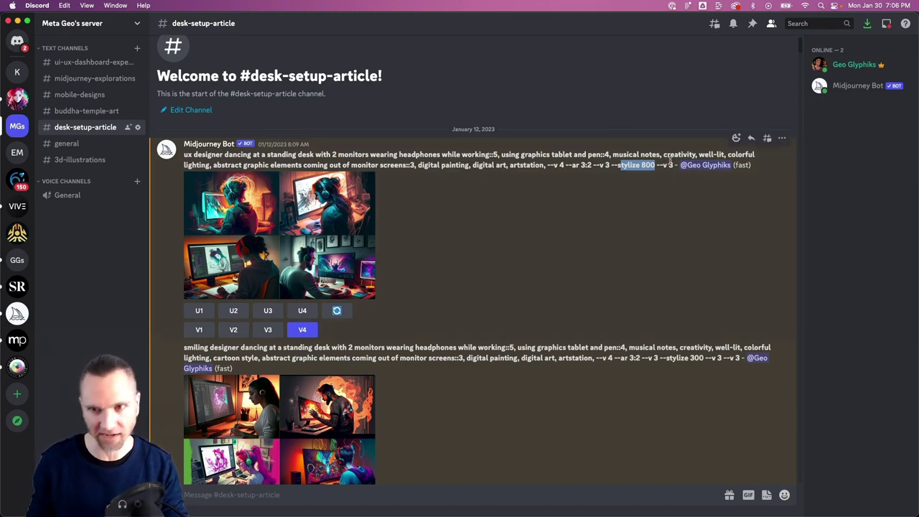
# Step: Highlight the 'ux designer dancing' at a standing desk phrase and enlarge the cartoon designer quad
pyautogui.scroll(1, 231, 199)
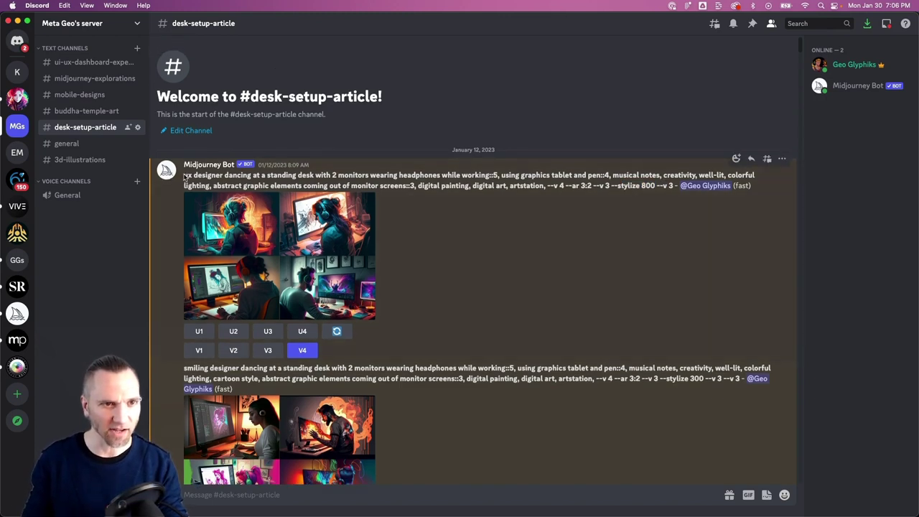
pyautogui.moveTo(183, 176); pyautogui.dragTo(352, 176)
pyautogui.click(410, 155)
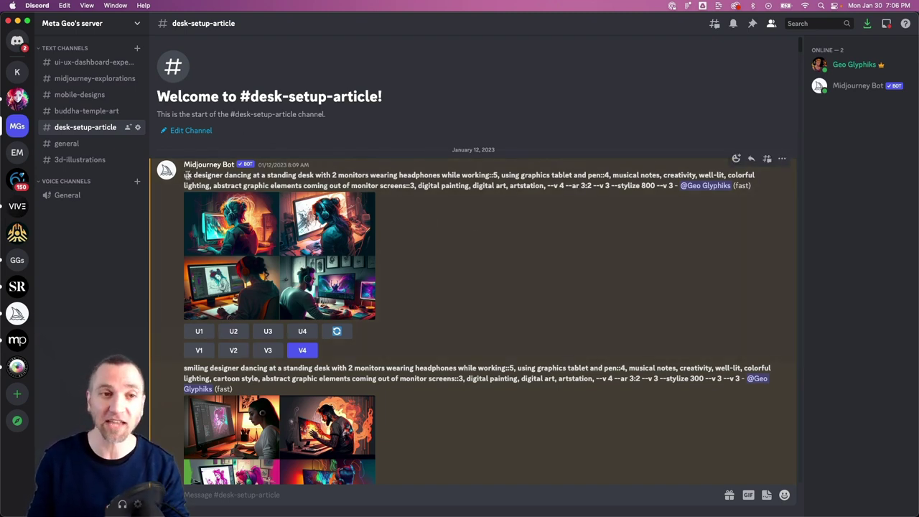
pyautogui.moveTo(185, 175); pyautogui.dragTo(252, 175)
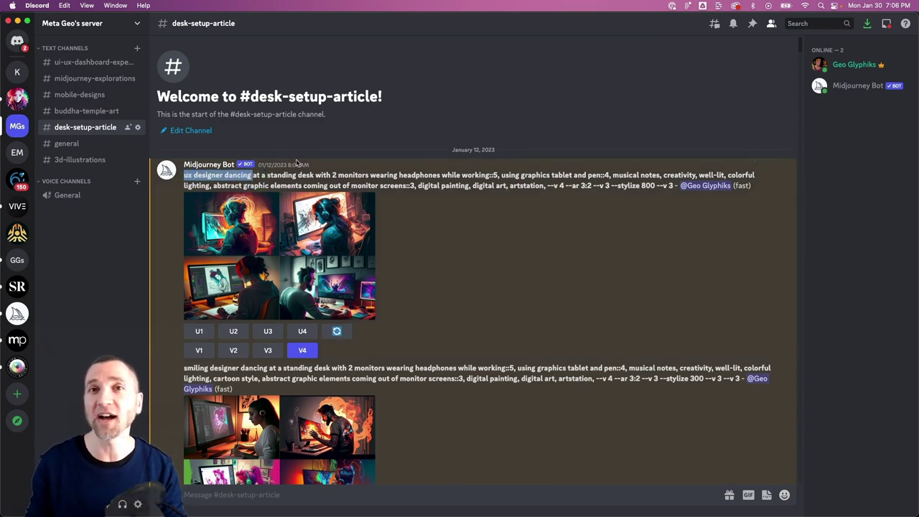
pyautogui.click(279, 244)
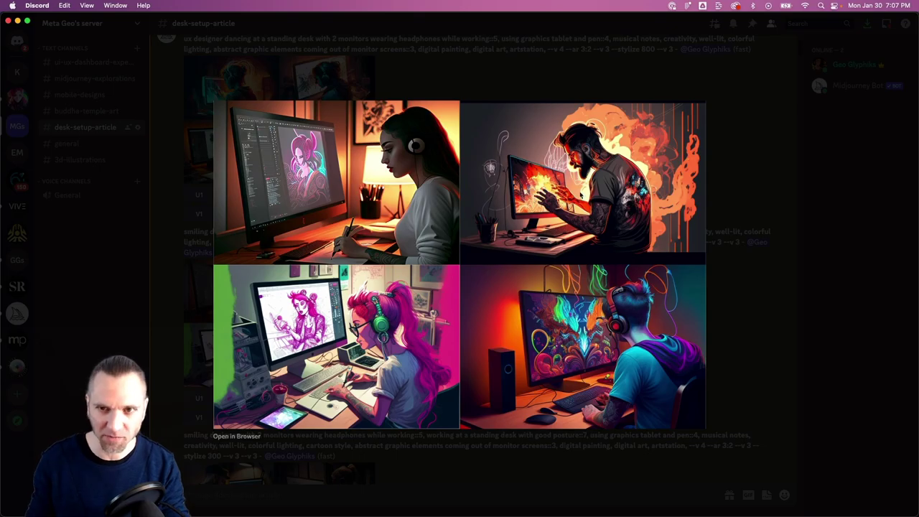
# Step: Highlight the next prompt's '2 monitors … working::5' phrase and preview its image quad
pyautogui.press('Escape')
pyautogui.moveTo(185, 195); pyautogui.dragTo(324, 193)
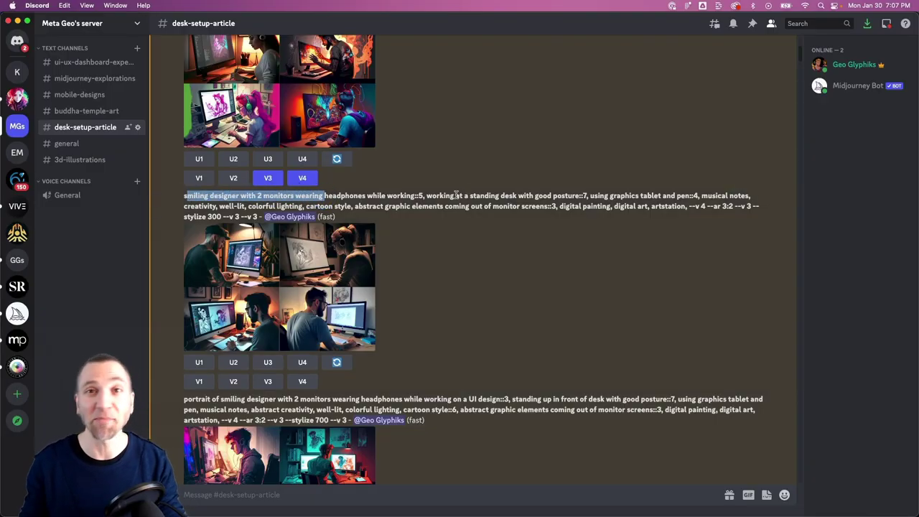
pyautogui.moveTo(257, 195); pyautogui.dragTo(419, 198)
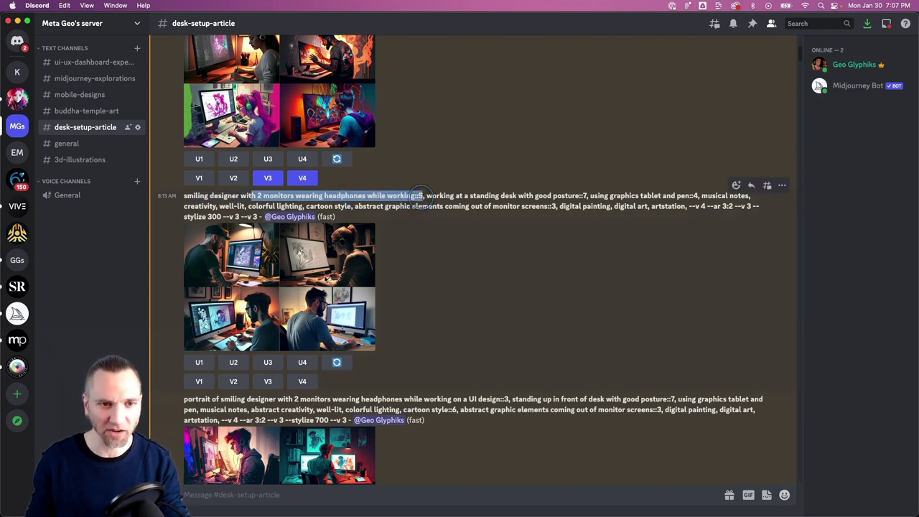
pyautogui.click(334, 282)
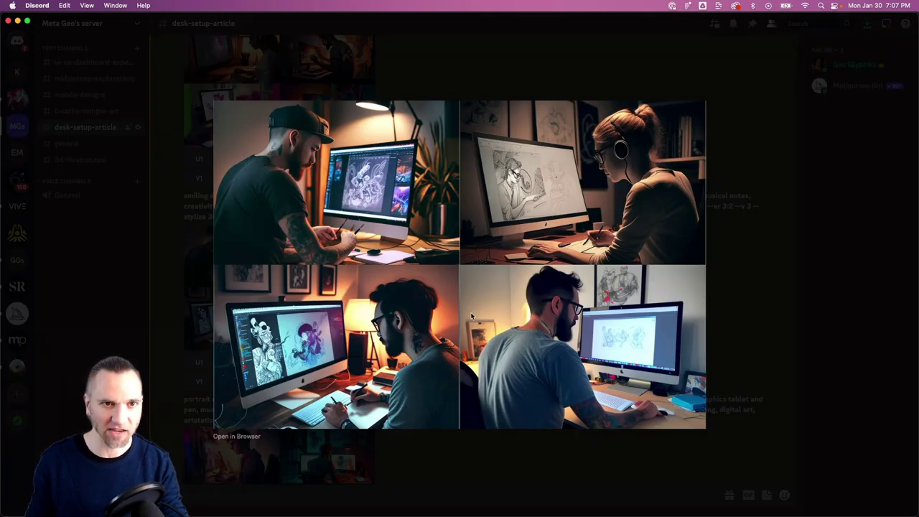
pyautogui.click(790, 269)
# Step: Compare the standing desk, good posture::7 and colorful lighting, cartoon style terms against their quads
pyautogui.moveTo(388, 195); pyautogui.dragTo(588, 195)
pyautogui.click(589, 195)
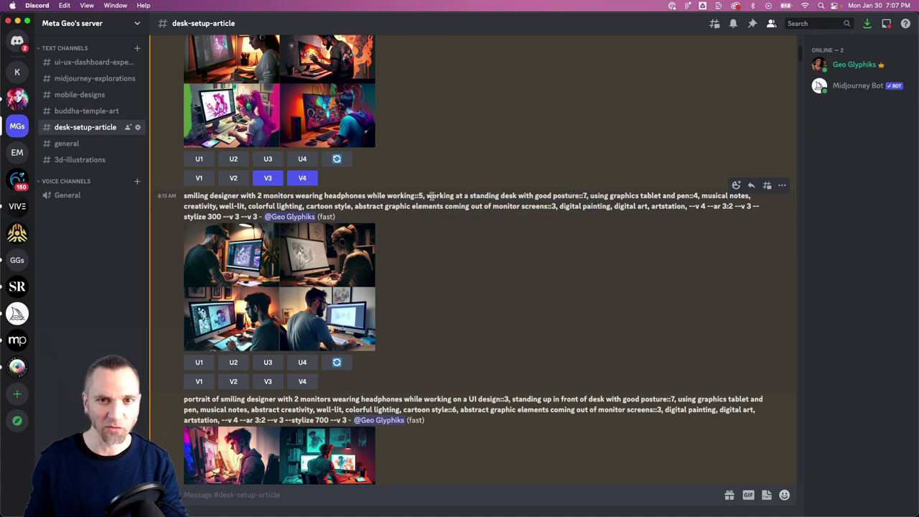
pyautogui.moveTo(429, 195); pyautogui.dragTo(590, 195)
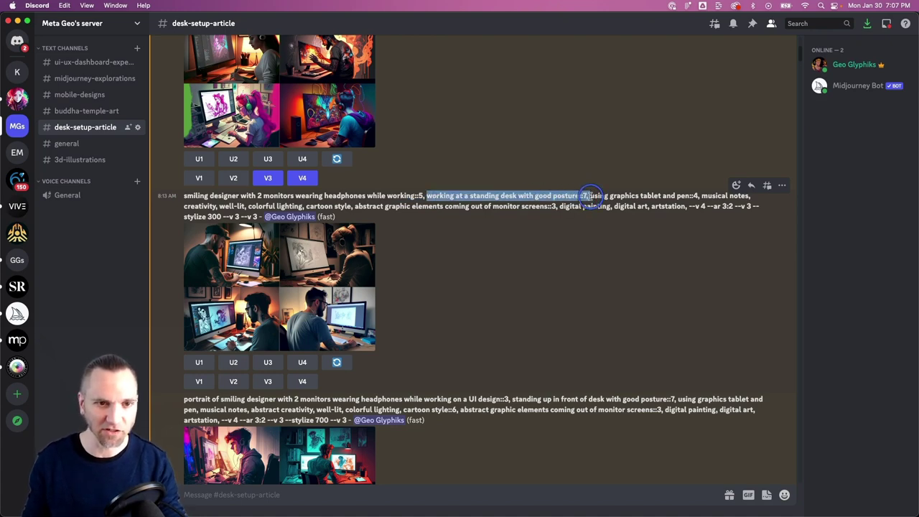
pyautogui.click(226, 261)
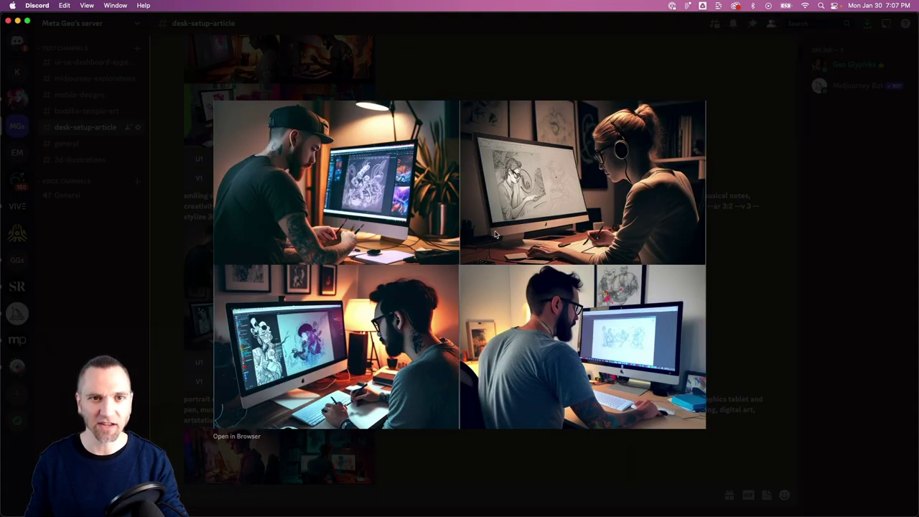
pyautogui.click(741, 249)
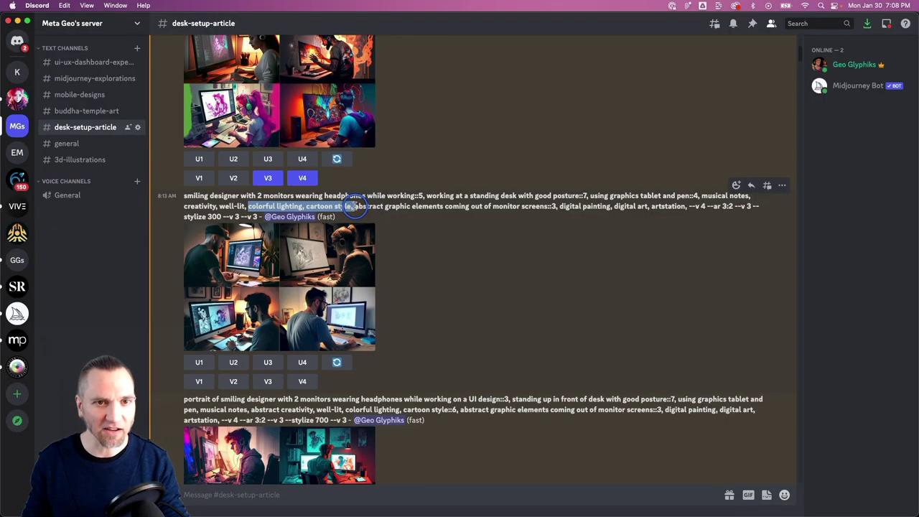
pyautogui.moveTo(356, 206); pyautogui.dragTo(555, 206)
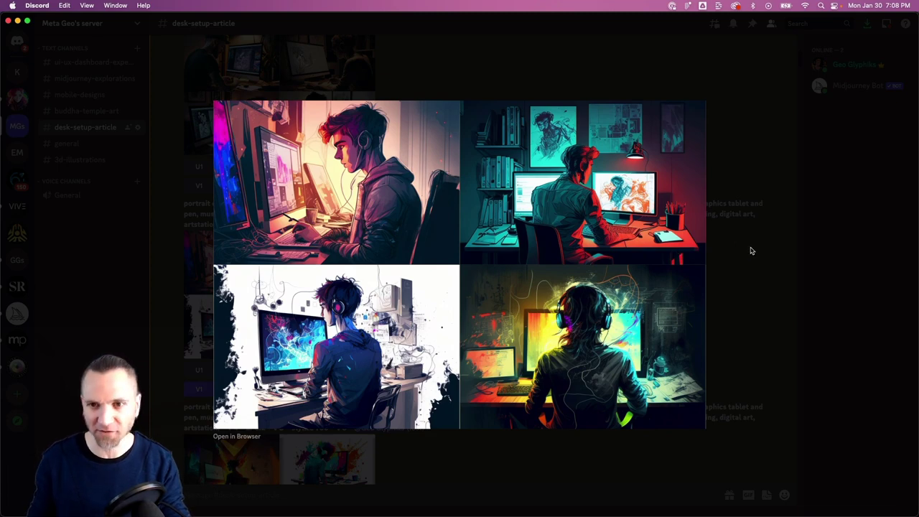
pyautogui.click(738, 219)
# Step: Point out colorful lighting and 'standing up in front of desk', then enlarge the dancing-designer variation quads
pyautogui.moveTo(347, 213); pyautogui.dragTo(456, 210)
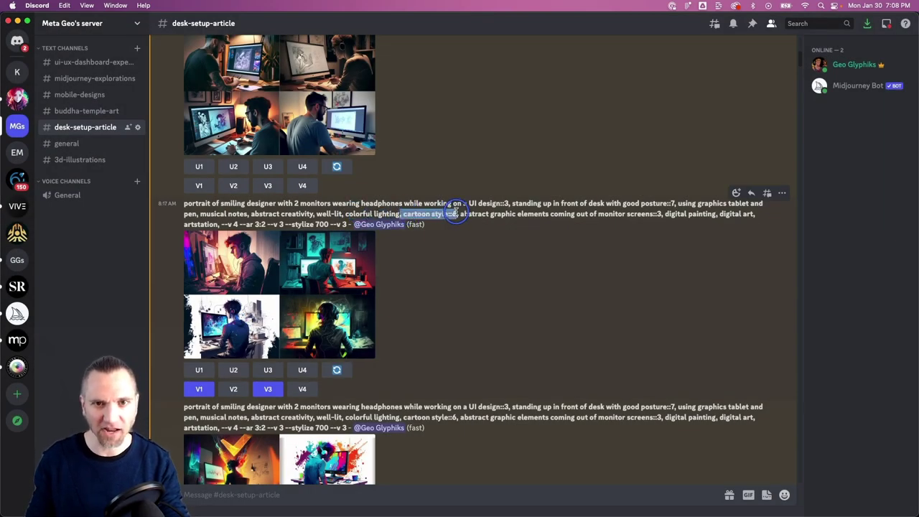
pyautogui.click(461, 214)
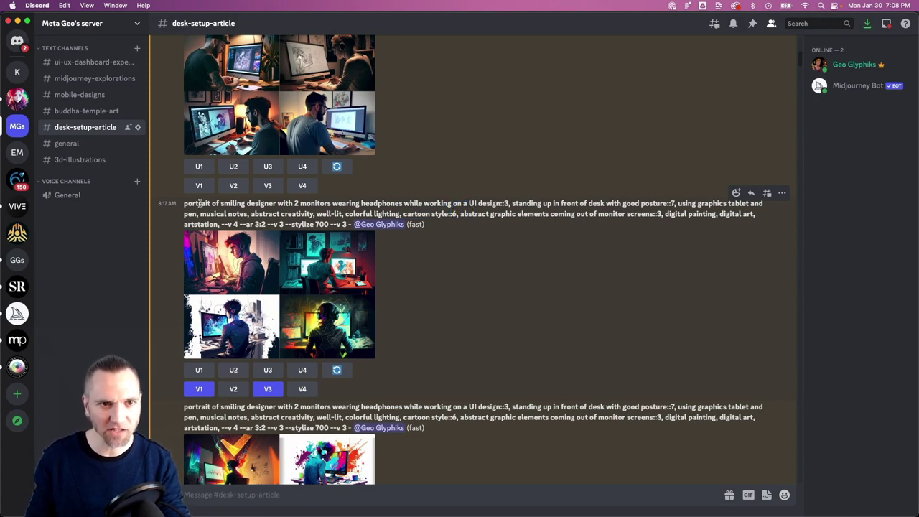
pyautogui.moveTo(512, 204); pyautogui.dragTo(675, 205)
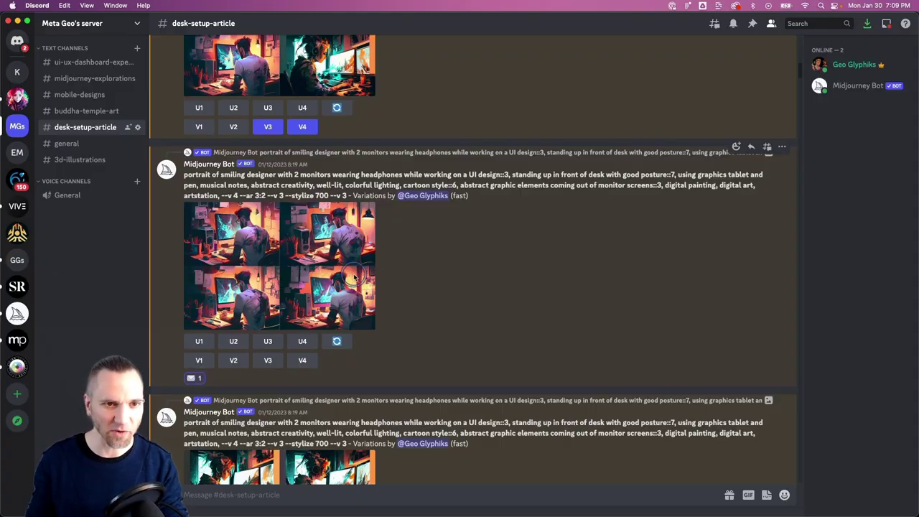
pyautogui.click(354, 279)
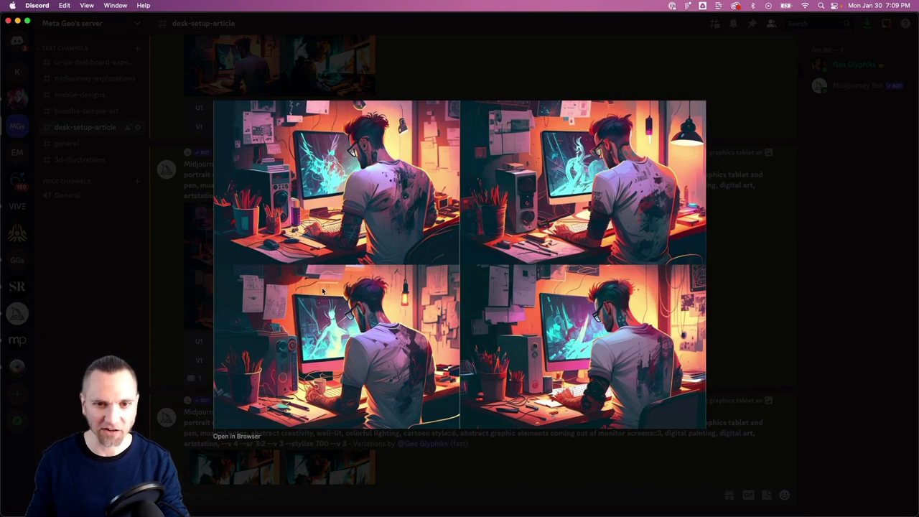
pyautogui.click(772, 263)
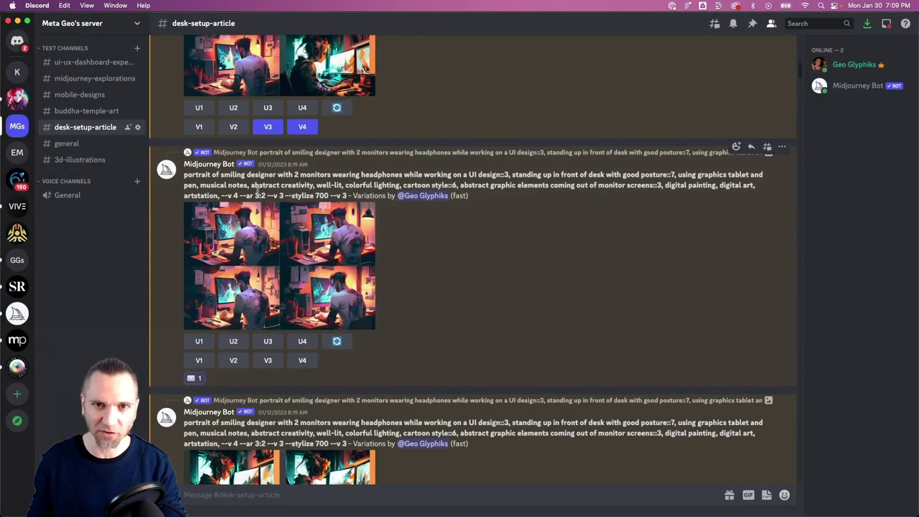
pyautogui.click(359, 262)
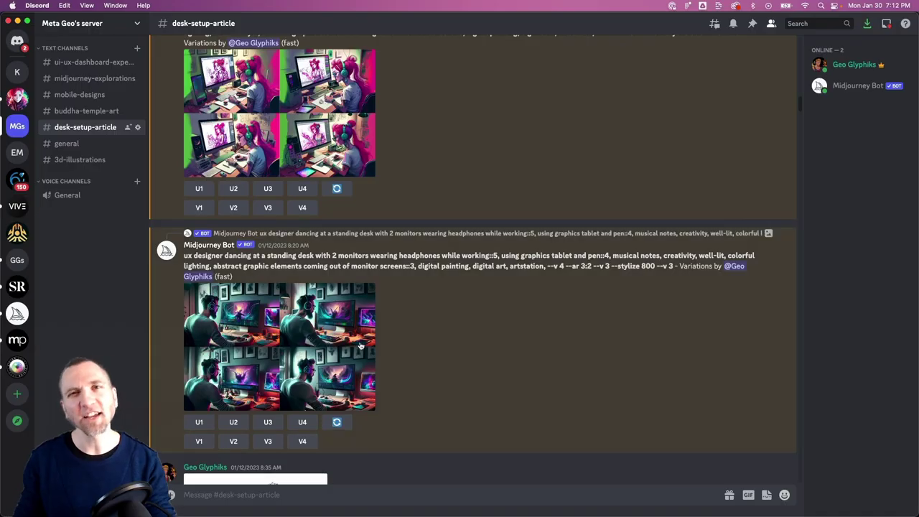
pyautogui.click(312, 336)
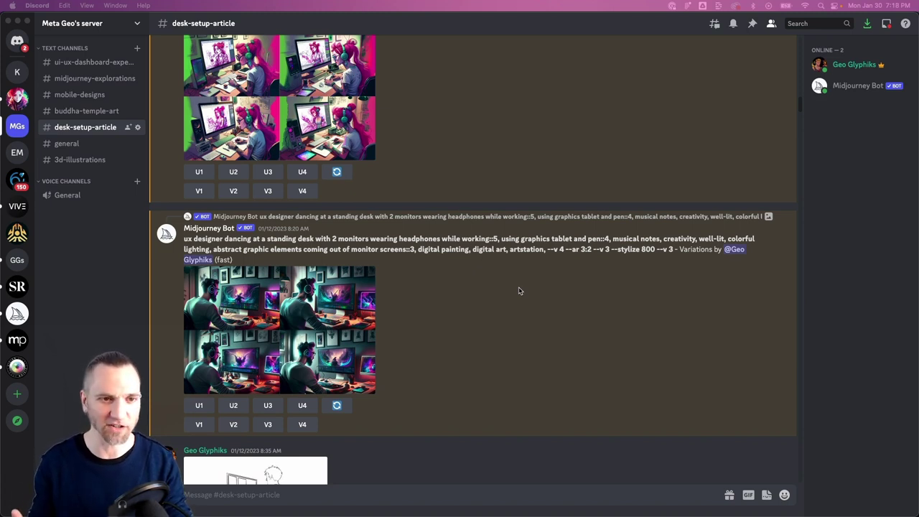
# Step: Enlarge the hand-drawn standing-desk sketch for a closer look
pyautogui.scroll(-5, 452, 277)
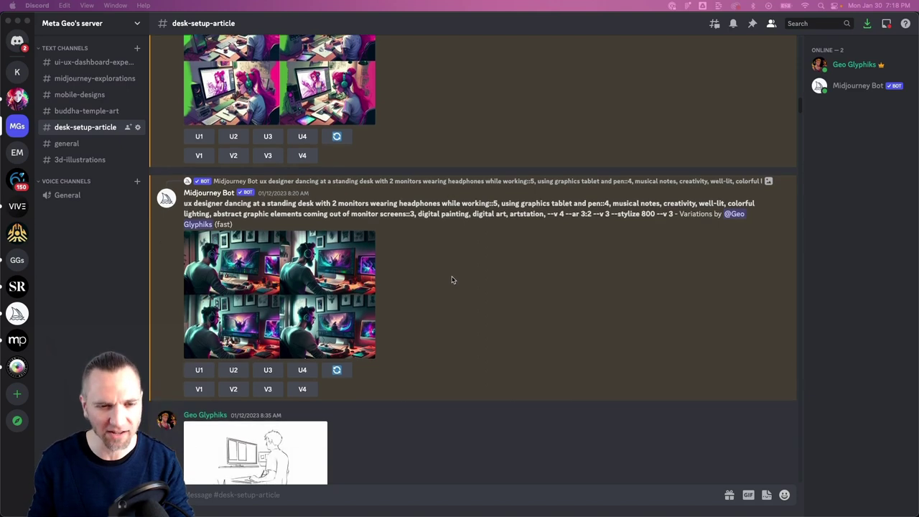
pyautogui.scroll(-2, 449, 289)
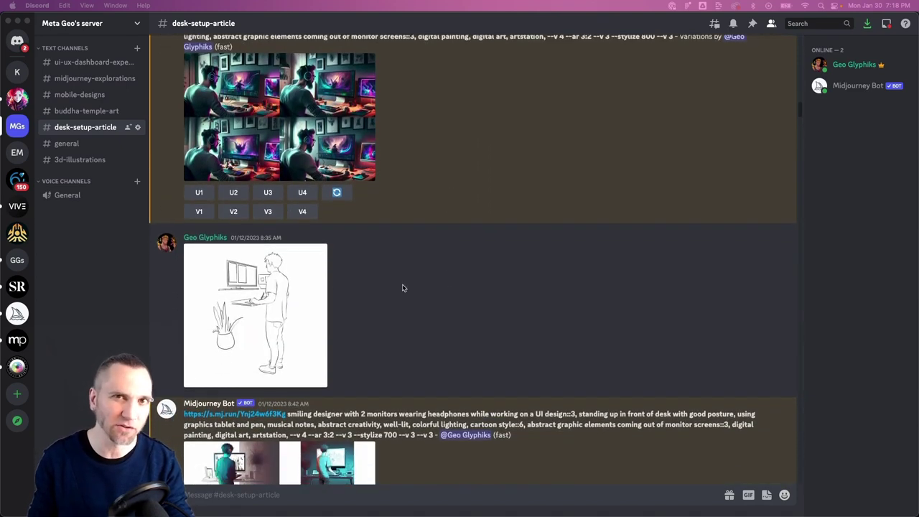
pyautogui.click(281, 304)
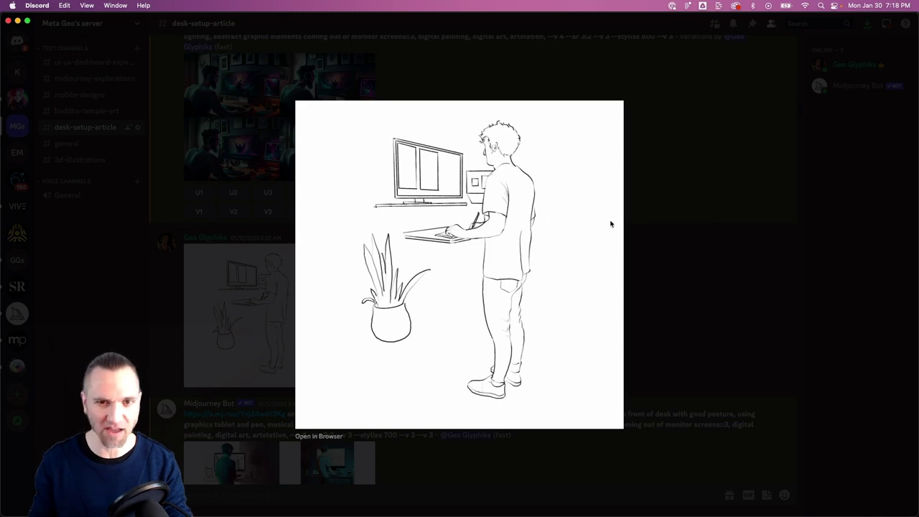
pyautogui.click(648, 265)
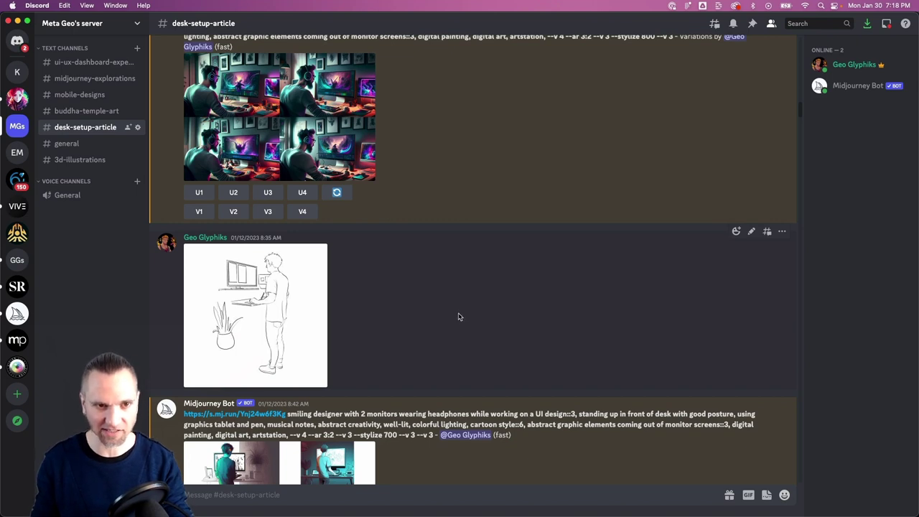
# Step: Copy the link to the sketch image from its context menu
pyautogui.scroll(-1, 313, 301)
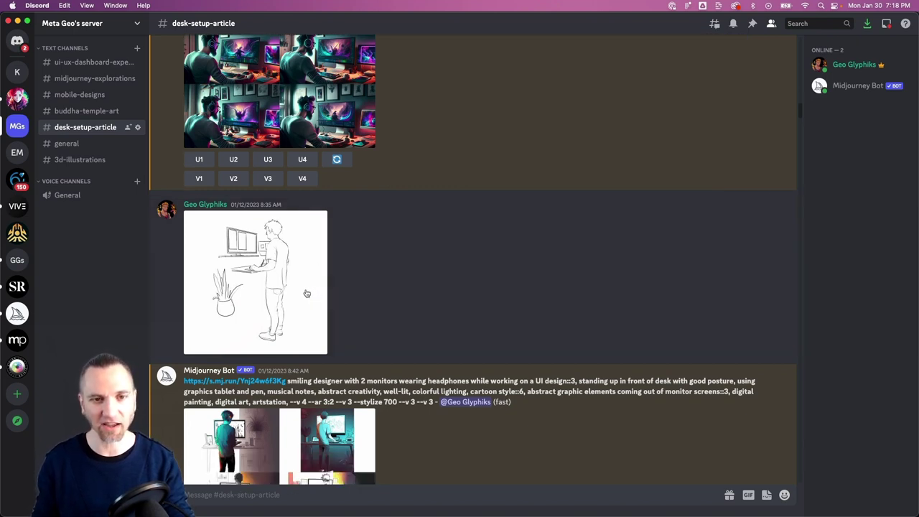
pyautogui.rightClick(305, 293)
pyautogui.click(271, 247)
pyautogui.rightClick(292, 225)
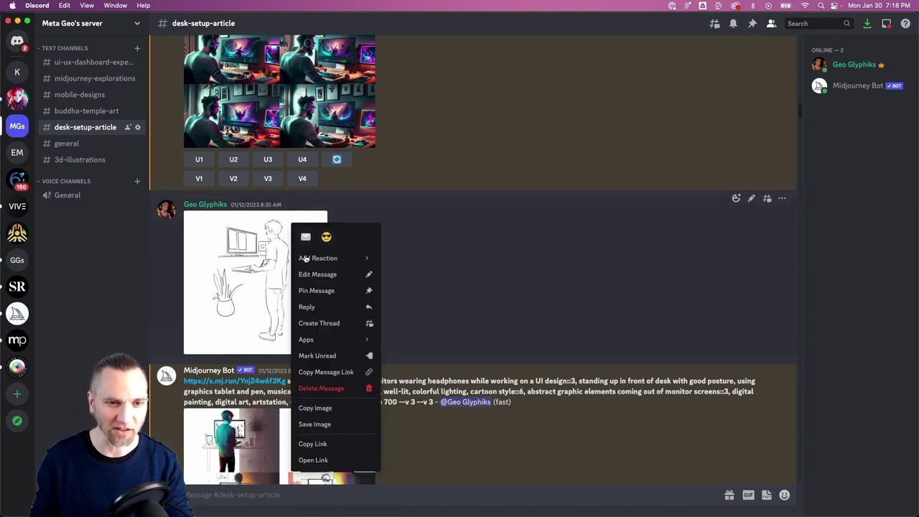
pyautogui.click(321, 445)
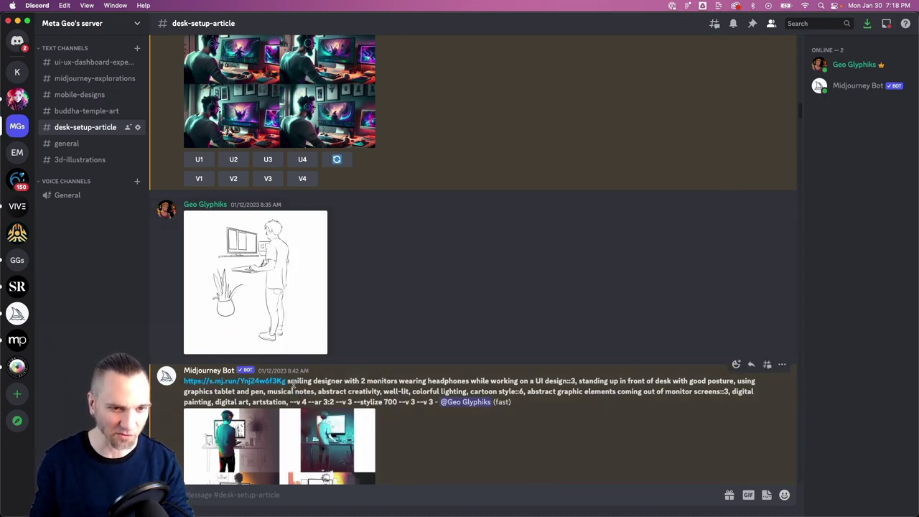
pyautogui.scroll(-3, 313, 382)
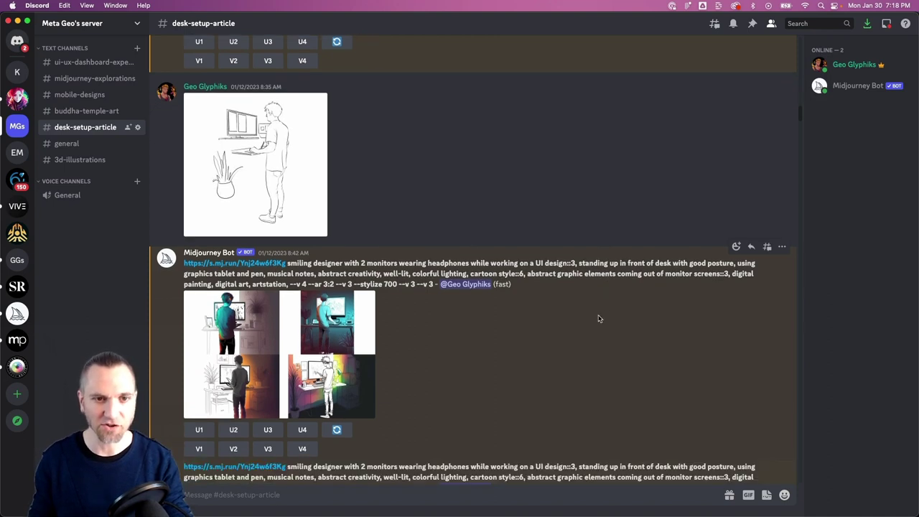
# Step: Compare the smiling-designer grid with the standing-desk sketch, then step to the --stylize 900 grid
pyautogui.click(309, 339)
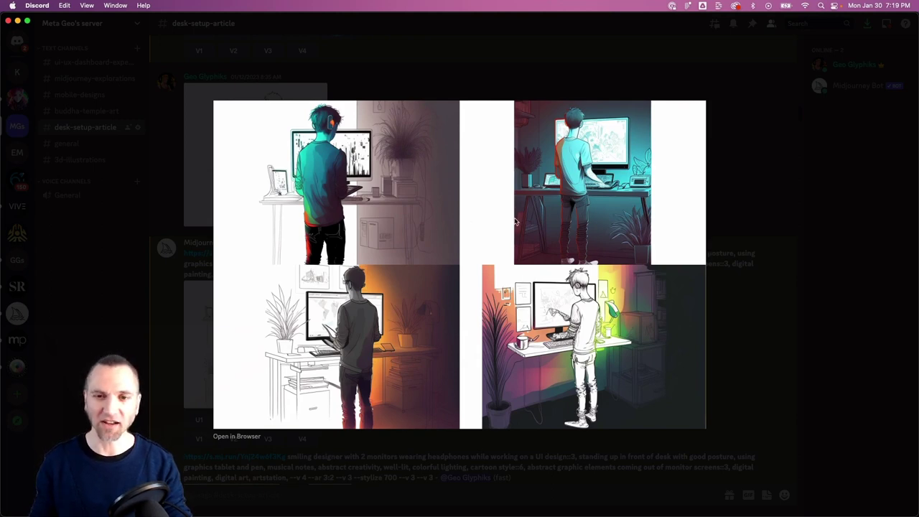
pyautogui.click(777, 175)
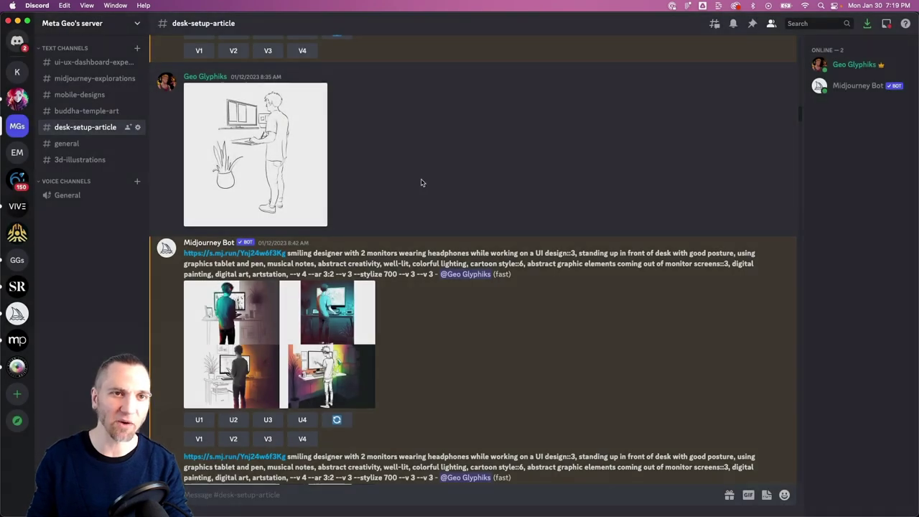
pyautogui.click(314, 175)
pyautogui.press('Escape')
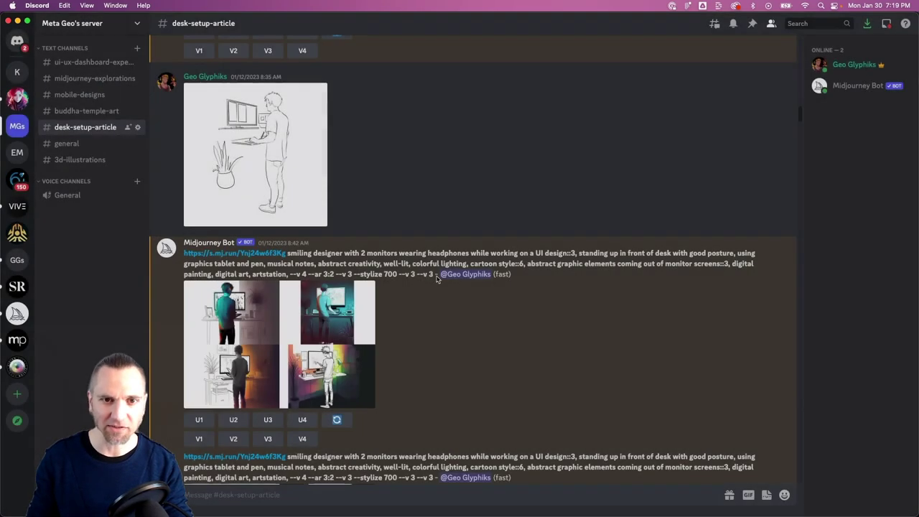
pyautogui.click(223, 355)
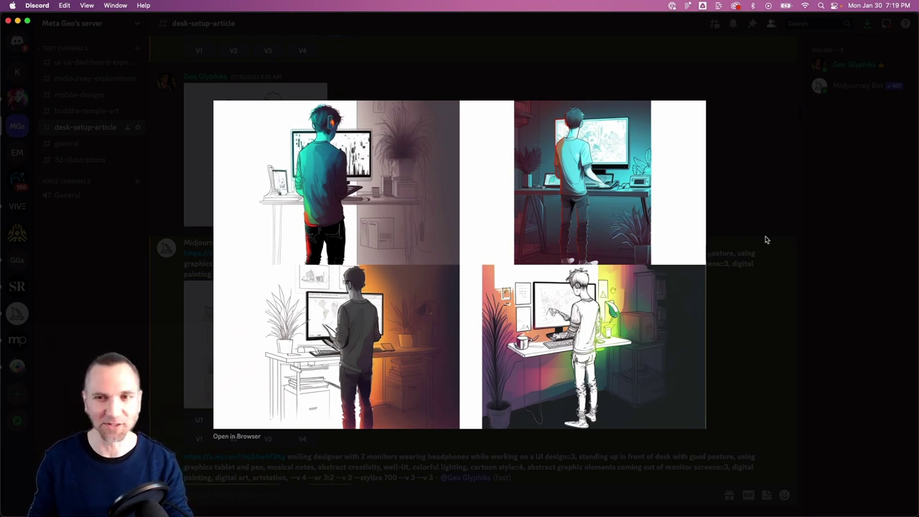
pyautogui.press('Left')
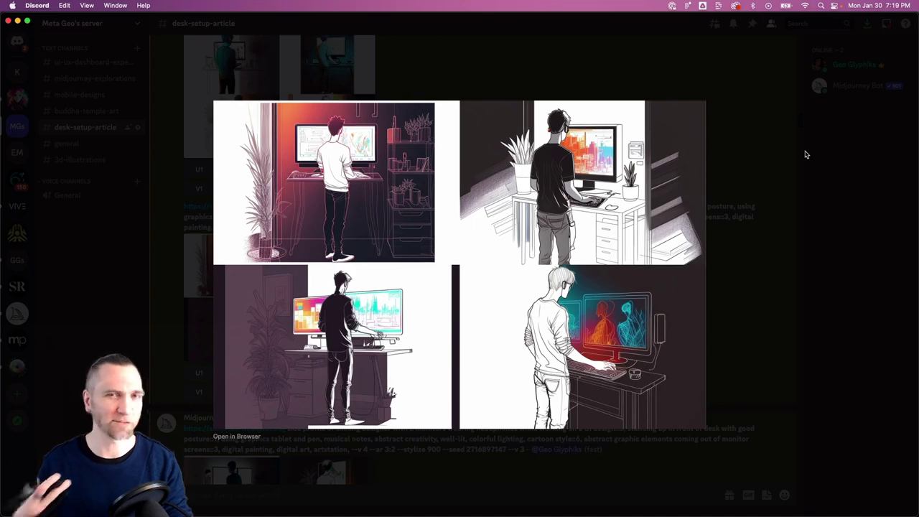
pyautogui.click(765, 130)
pyautogui.scroll(-2, 667, 322)
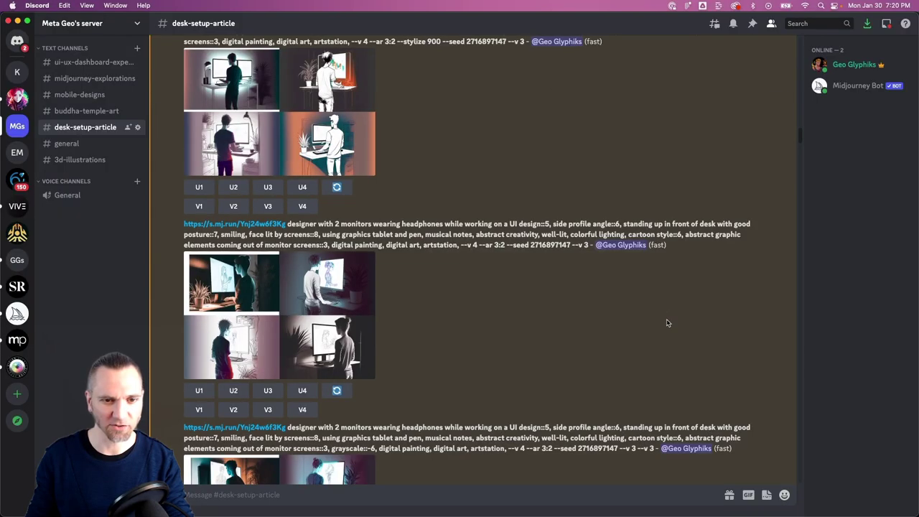
pyautogui.scroll(-2, 416, 320)
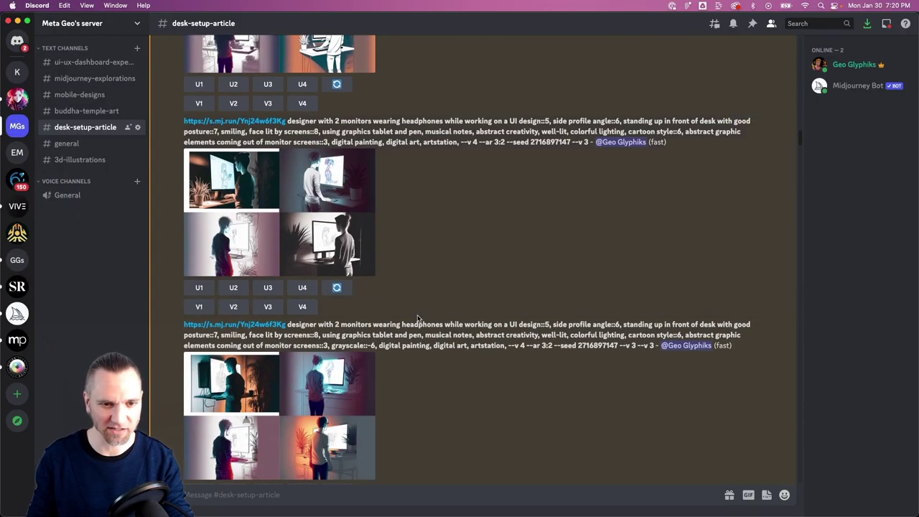
pyautogui.scroll(-2, 416, 320)
pyautogui.scroll(-3, 416, 319)
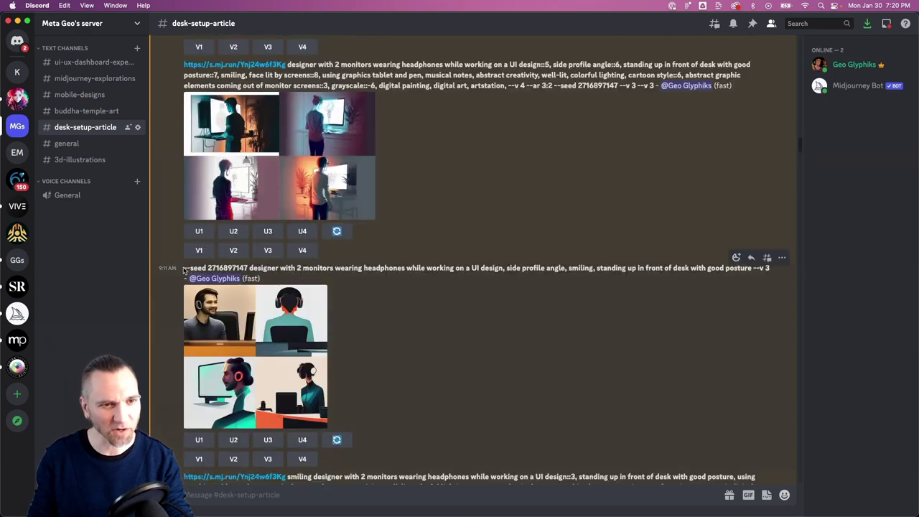
pyautogui.moveTo(184, 268); pyautogui.dragTo(249, 268)
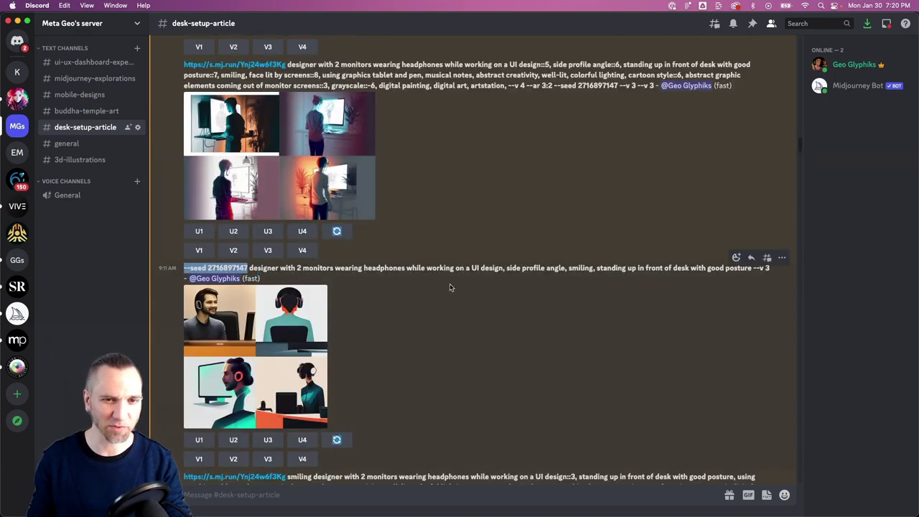
# Step: Enlarge the headphone-wearing designers grid and the woman-at-standing-desk reference photo
pyautogui.click(297, 349)
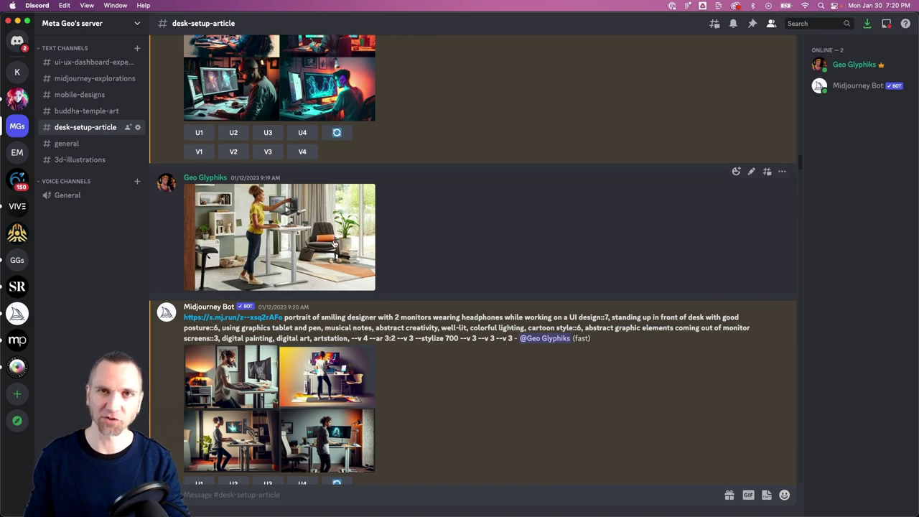
pyautogui.click(332, 246)
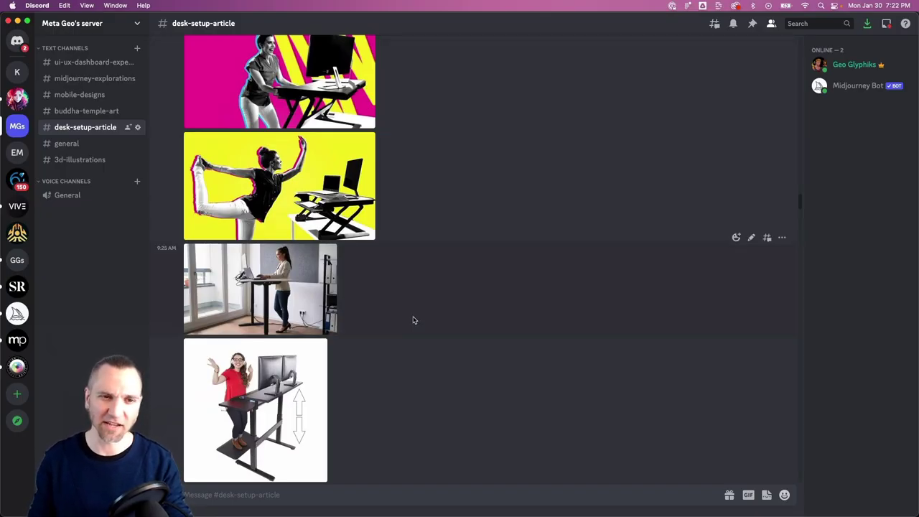
pyautogui.scroll(-3, 413, 319)
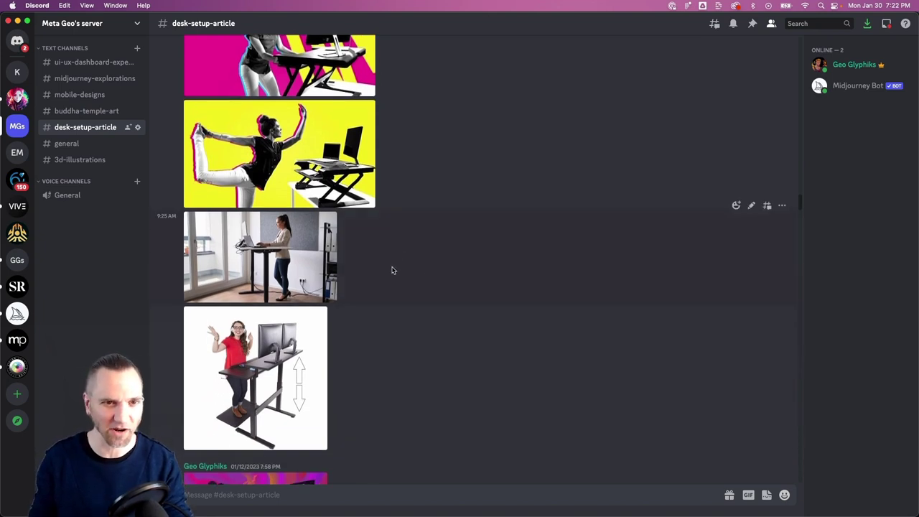
pyautogui.scroll(-1, 392, 270)
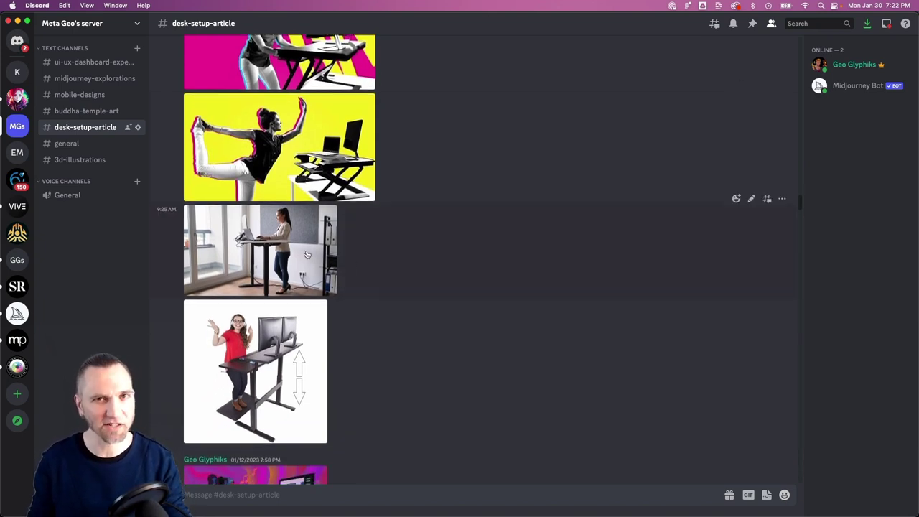
pyautogui.scroll(-5, 316, 293)
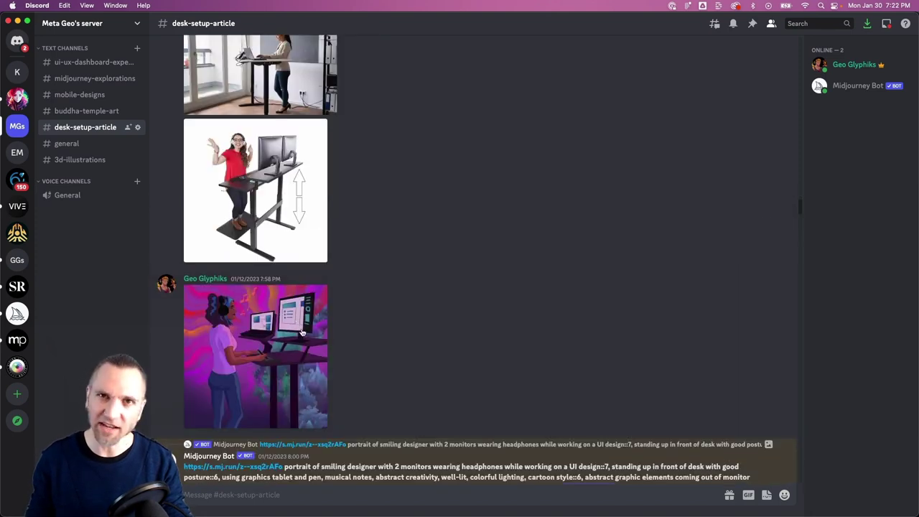
# Step: Enlarge the purple standing-desk illustration and play its animation video, skipping ahead a few seconds
pyautogui.click(300, 332)
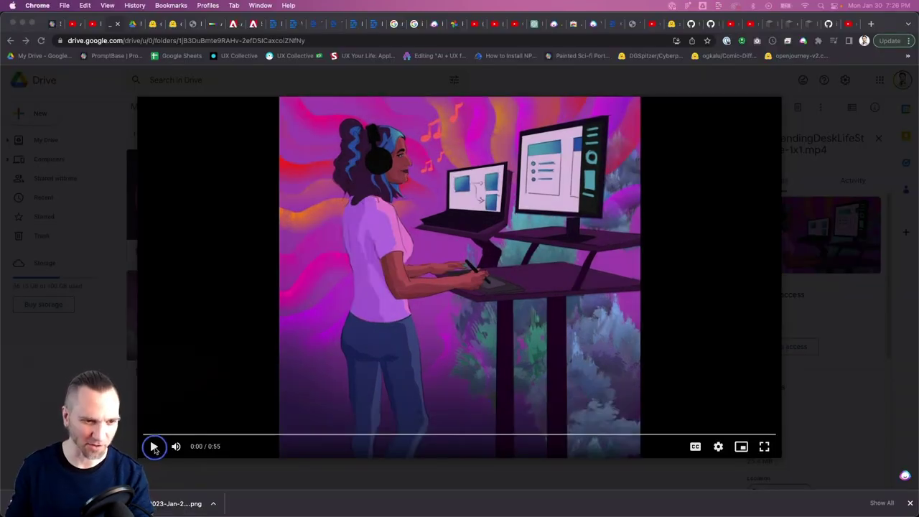
pyautogui.click(154, 447)
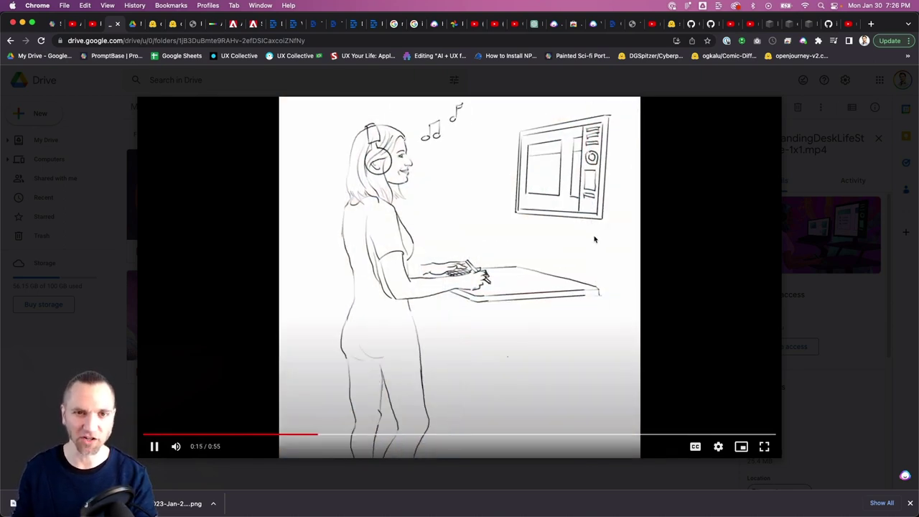
pyautogui.press('Right')
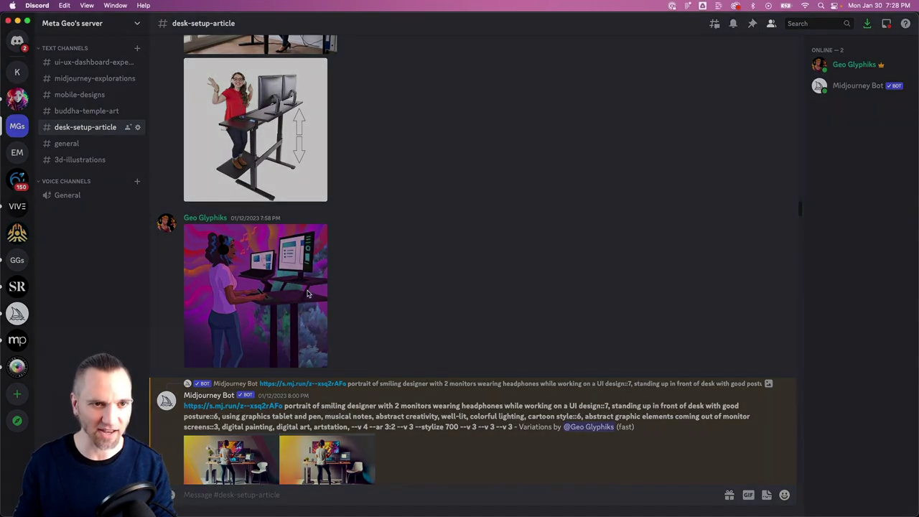
pyautogui.click(307, 294)
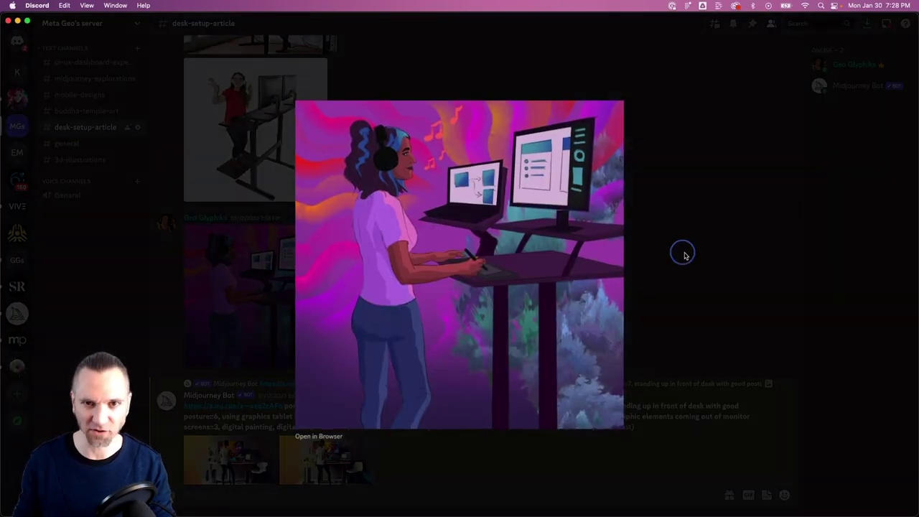
pyautogui.click(683, 256)
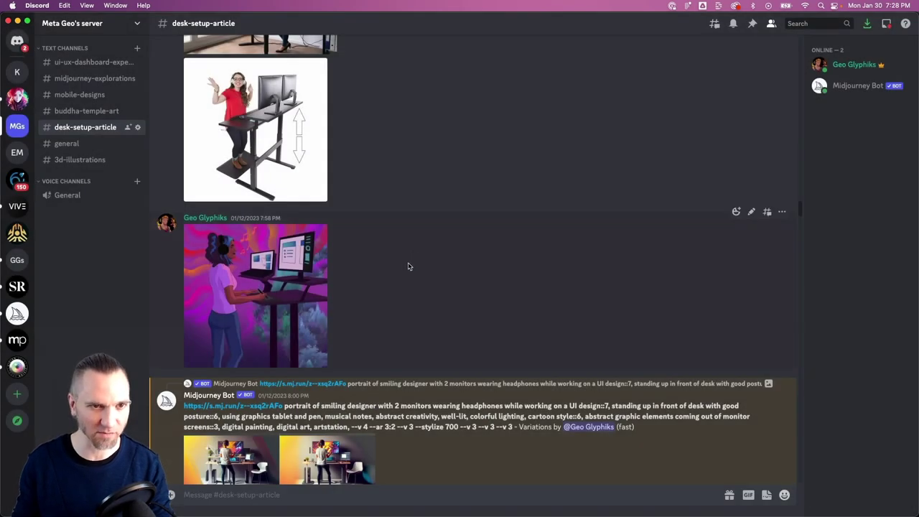
pyautogui.scroll(-2, 403, 267)
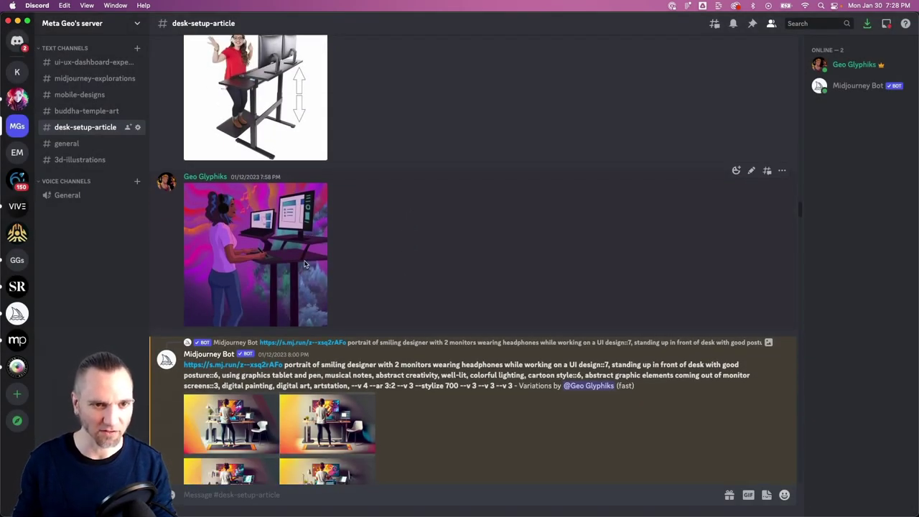
pyautogui.rightClick(304, 265)
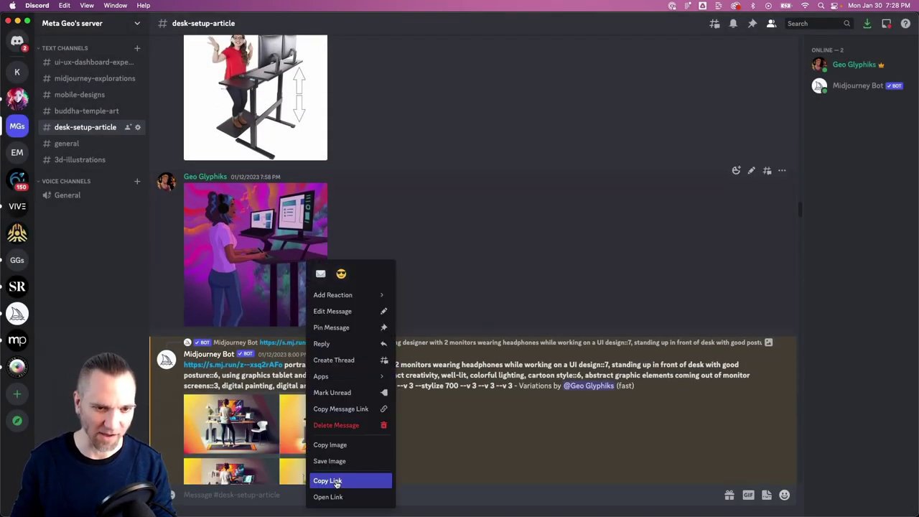
pyautogui.click(544, 271)
pyautogui.scroll(-5, 326, 316)
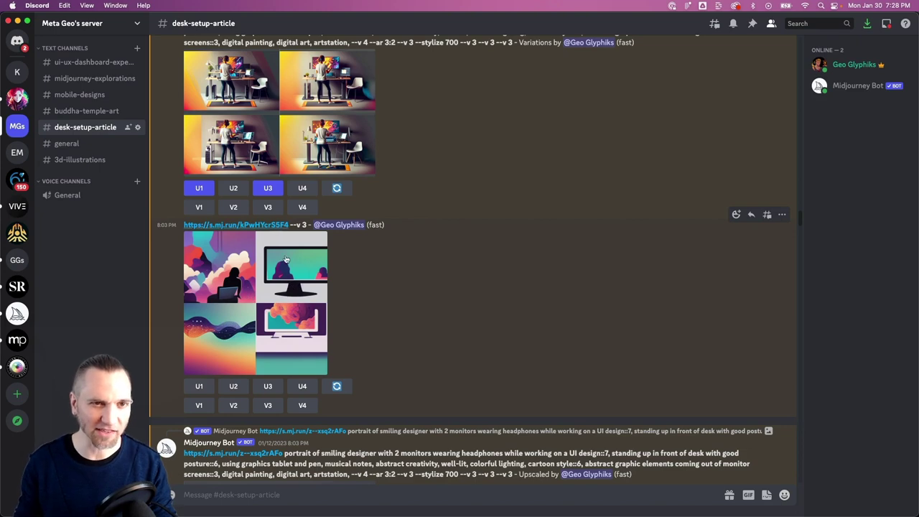
# Step: Select the smiling-designer prompt wording and enlarge its --v 4 --ar 2:3 quad
pyautogui.click(296, 283)
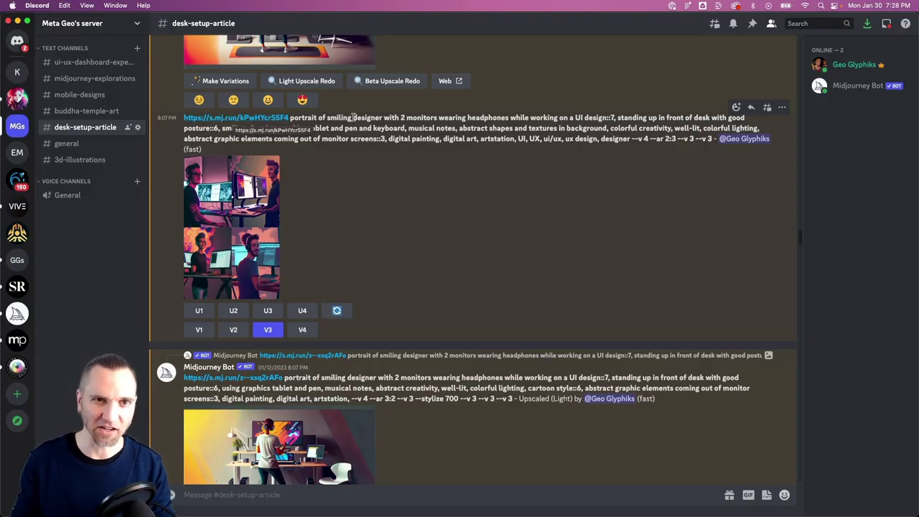
pyautogui.moveTo(290, 119); pyautogui.dragTo(660, 128)
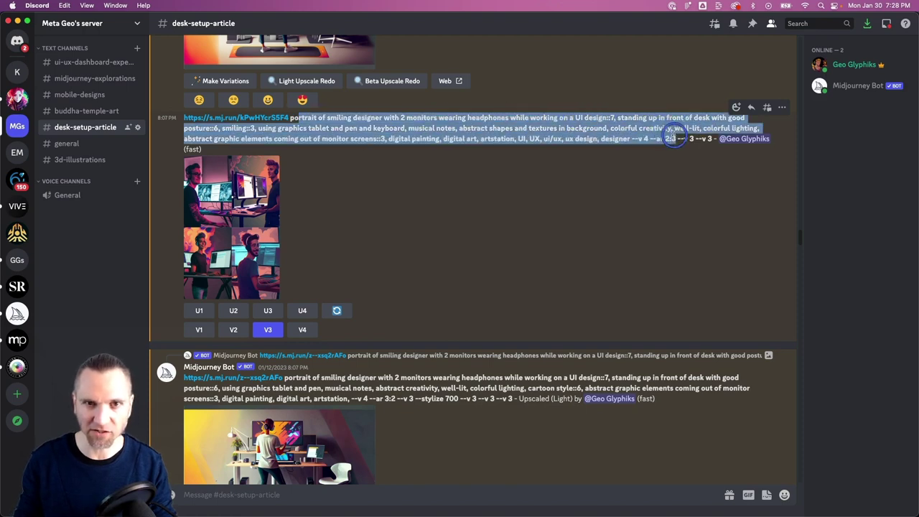
pyautogui.click(524, 164)
pyautogui.click(259, 214)
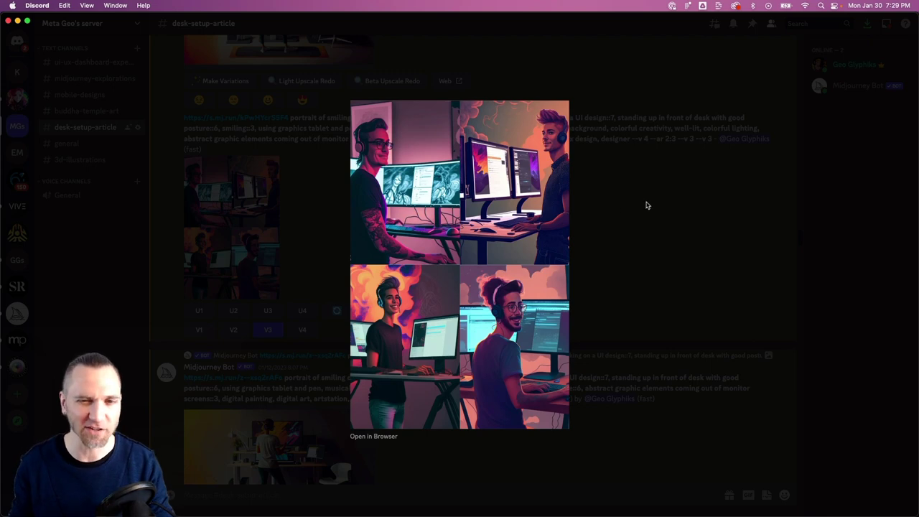
# Step: Select the side-profile prompt and browse the side-profile and tattooed-man variation grids before closing
pyautogui.click(631, 177)
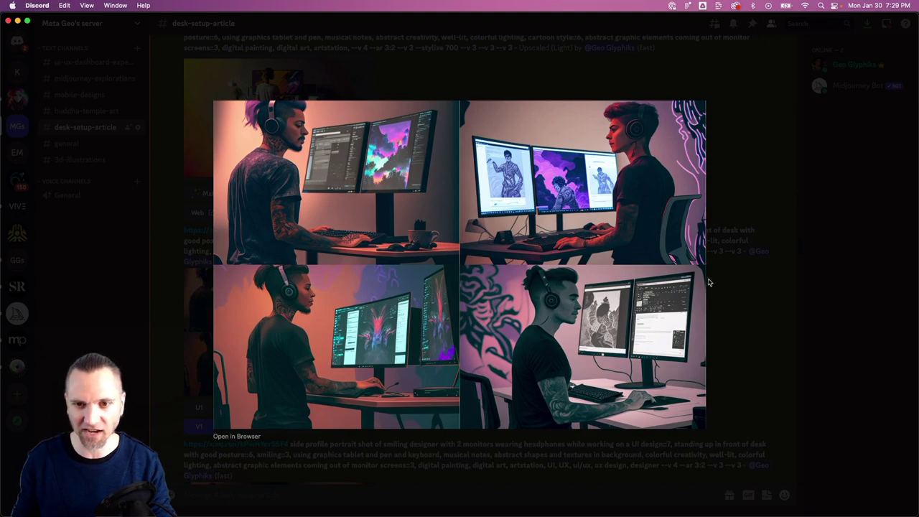
pyautogui.click(755, 172)
pyautogui.moveTo(290, 230); pyautogui.dragTo(242, 247)
pyautogui.click(279, 330)
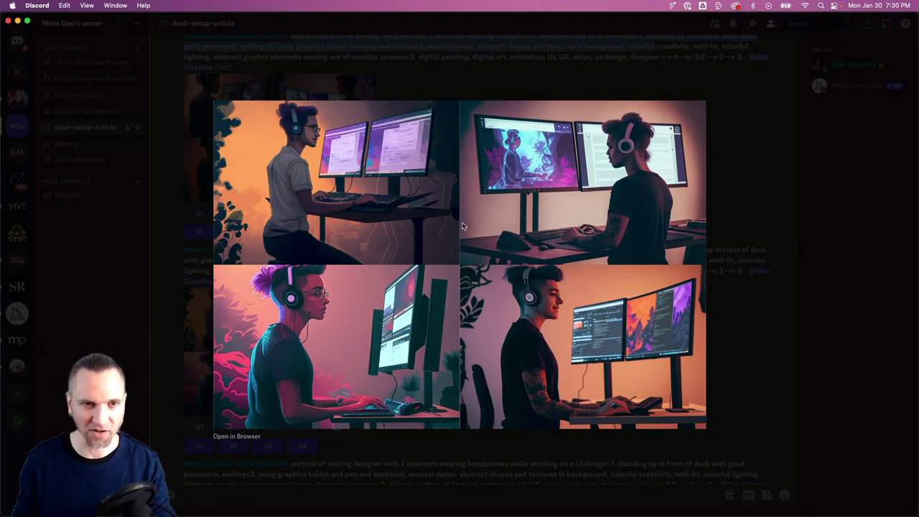
pyautogui.click(804, 222)
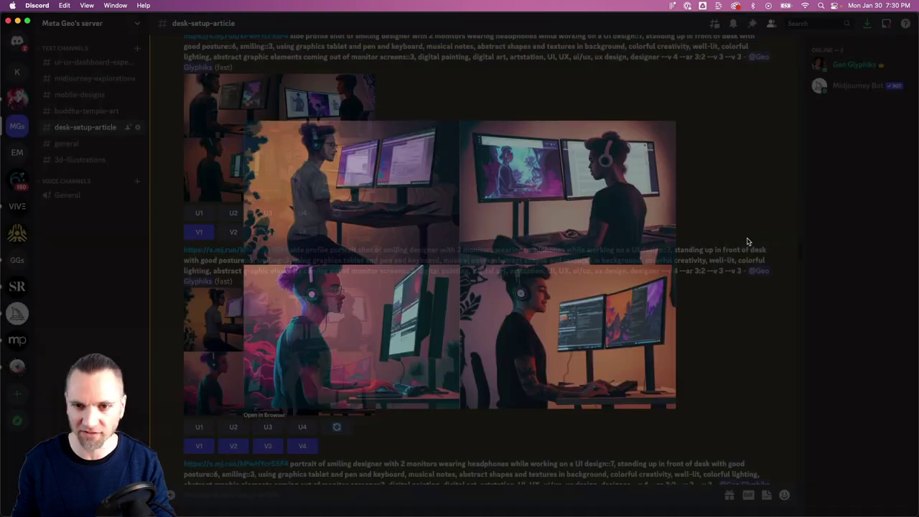
pyautogui.click(308, 226)
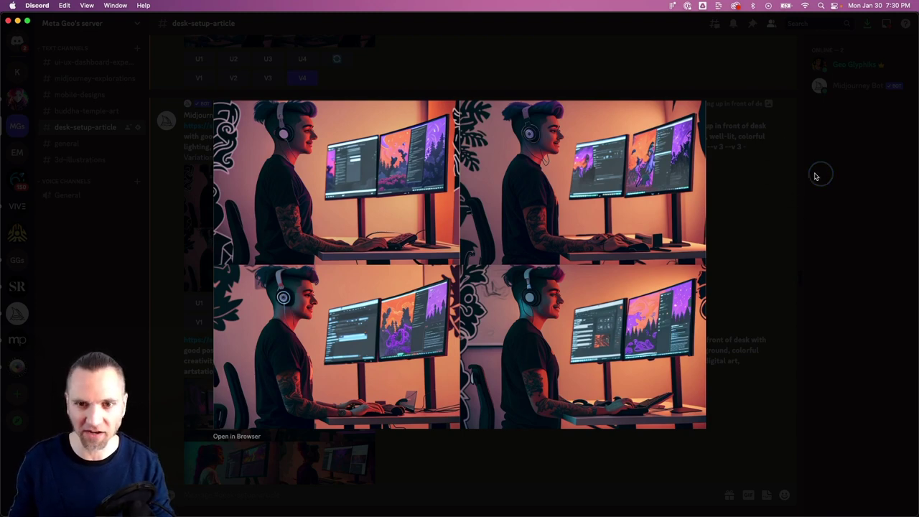
pyautogui.press('Left')
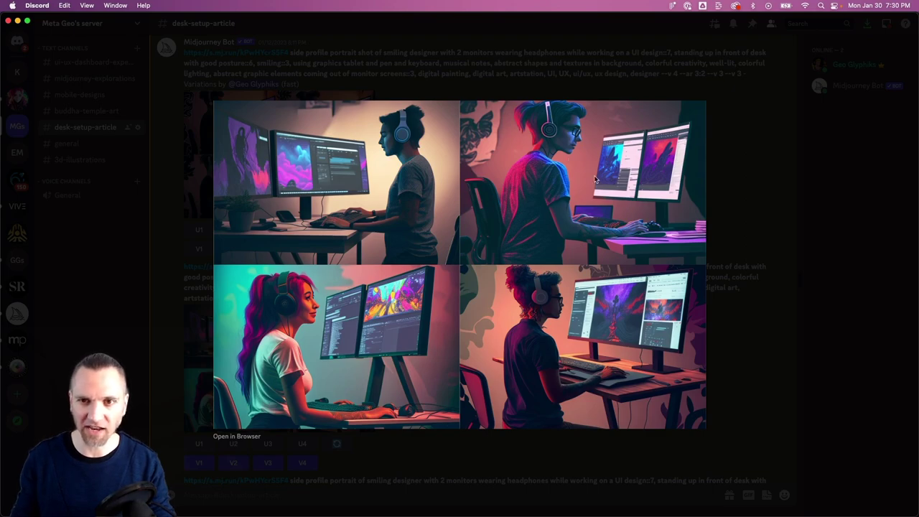
pyautogui.press('Escape')
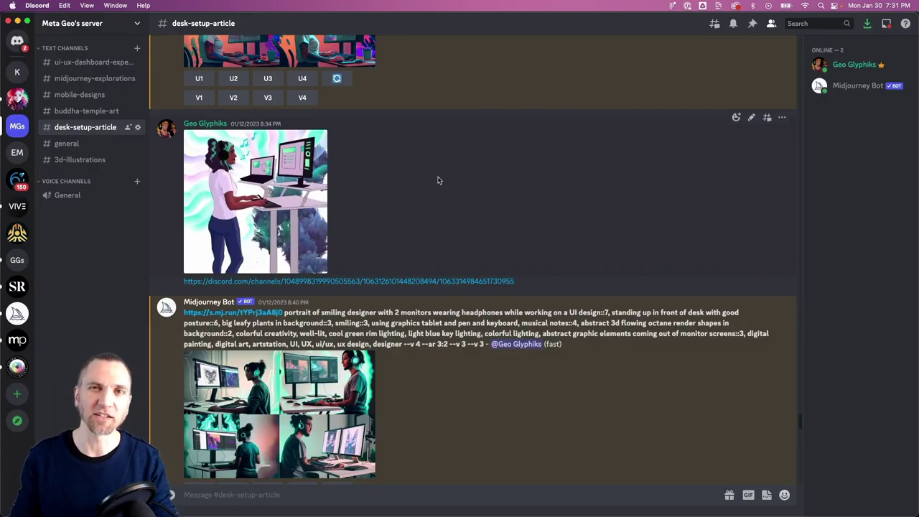
# Step: Enlarge the green standing-desk illustration and step to the next desk-setup grid
pyautogui.click(294, 194)
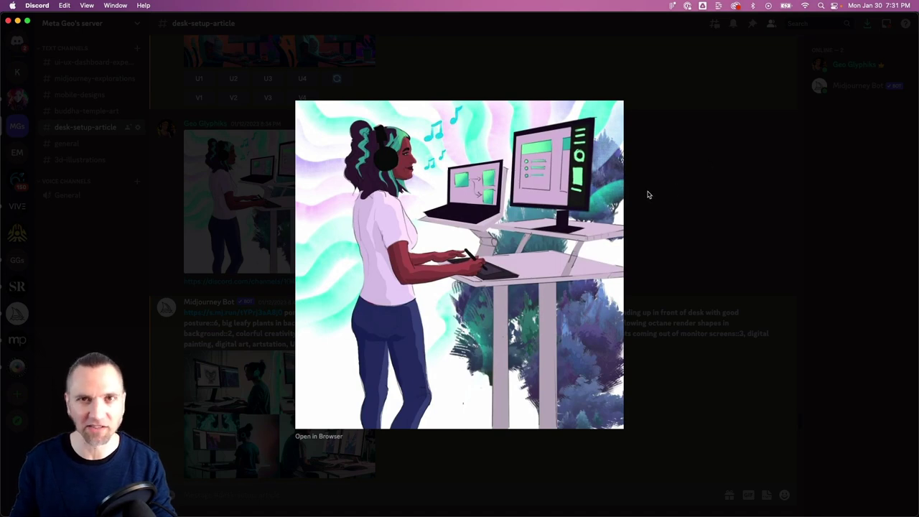
pyautogui.press('Right')
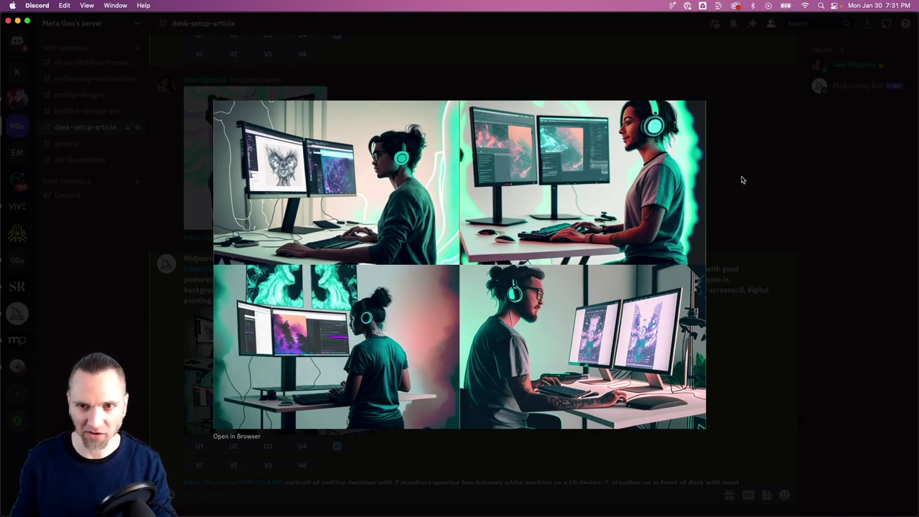
pyautogui.click(762, 182)
# Step: Select the graphics tablet, green rim lighting and colorful lighting wording, then enlarge the variations grid
pyautogui.moveTo(372, 192); pyautogui.dragTo(483, 204)
pyautogui.click(391, 209)
pyautogui.click(527, 203)
pyautogui.moveTo(545, 203); pyautogui.dragTo(741, 204)
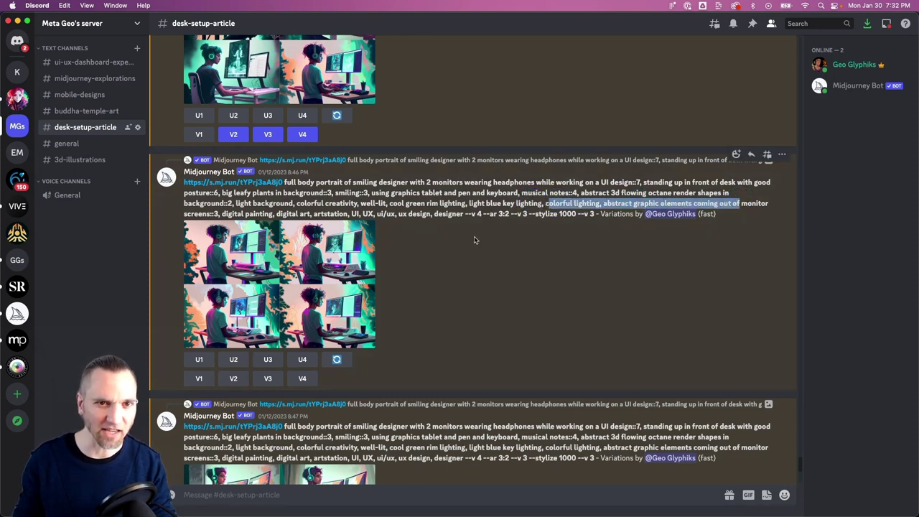
pyautogui.click(476, 237)
pyautogui.click(350, 278)
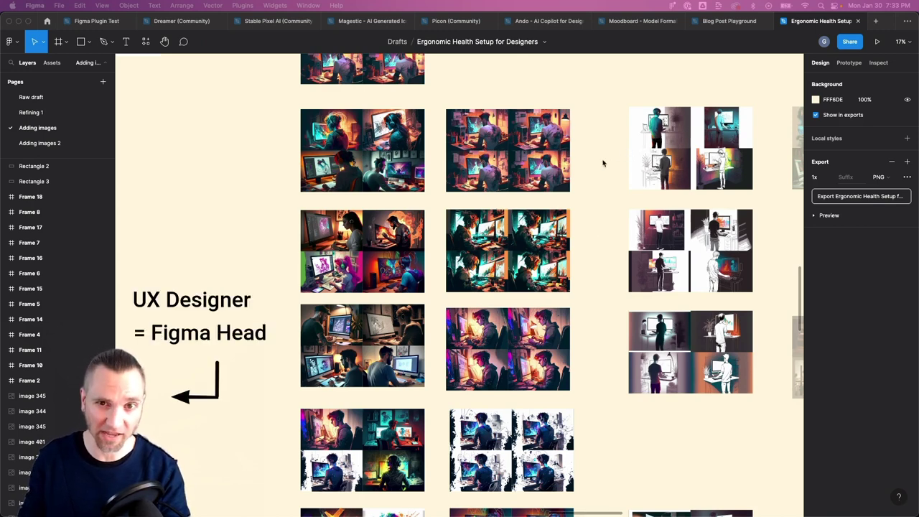
# Step: Pan and zoom the canvas to bring the quad of the designer seen from behind into view
pyautogui.moveTo(615, 158); pyautogui.dragTo(600, 251)
pyautogui.moveTo(588, 328); pyautogui.dragTo(558, 197)
pyautogui.scroll(-3, 539, 287)
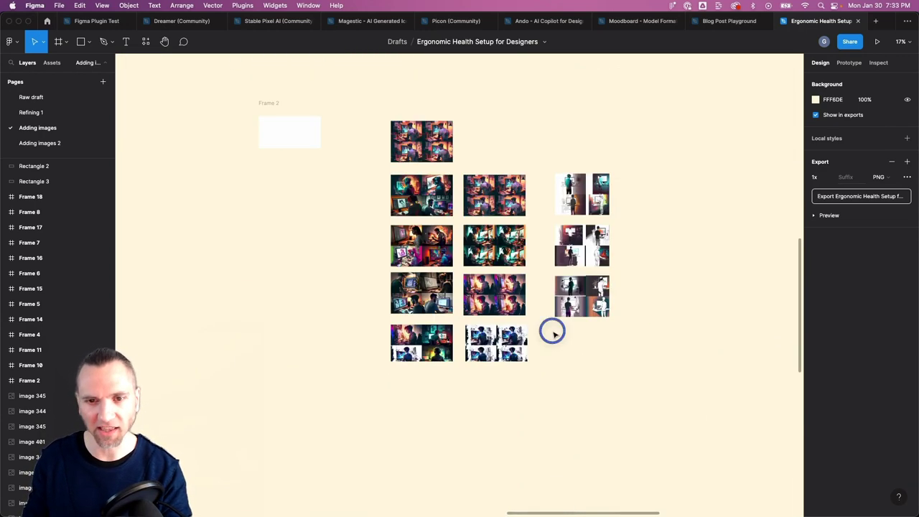
pyautogui.moveTo(551, 331); pyautogui.dragTo(437, 259)
pyautogui.moveTo(423, 300); pyautogui.dragTo(476, 359)
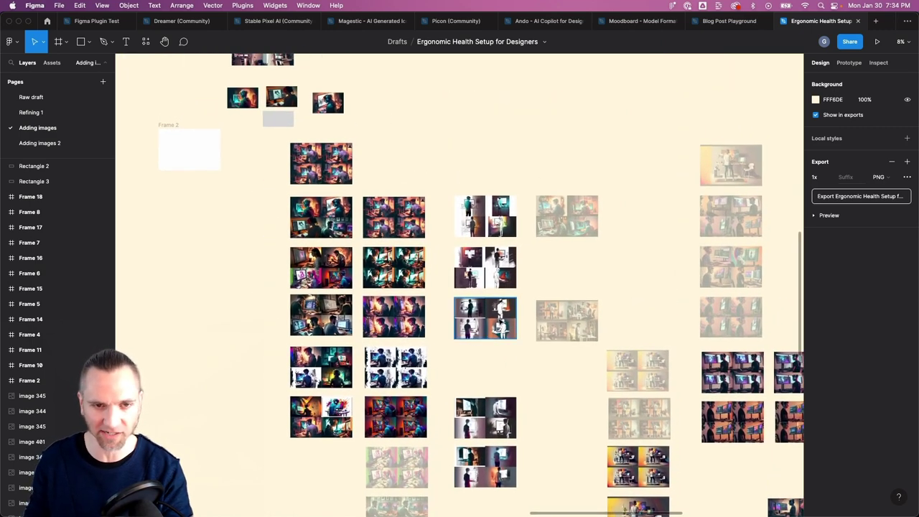
pyautogui.click(284, 195)
pyautogui.scroll(5, 338, 229)
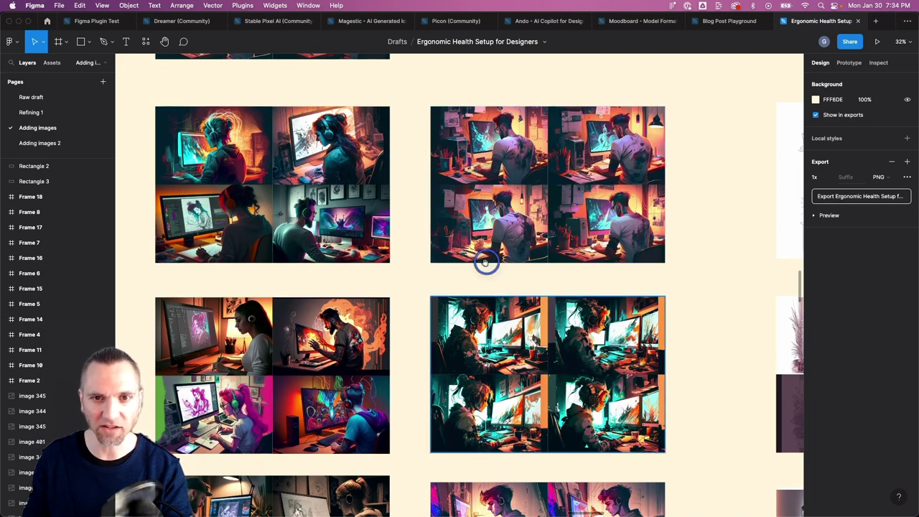
pyautogui.scroll(3, 484, 261)
pyautogui.hscroll(3, 484, 260)
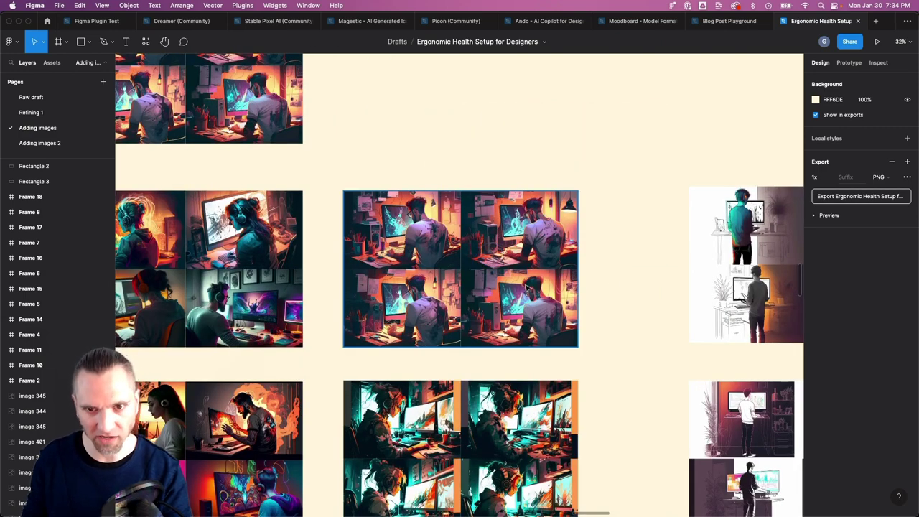
# Step: Crop that quad to its top-left panel, about 773 × 510
pyautogui.click(524, 346)
pyautogui.click(516, 347)
pyautogui.moveTo(516, 347); pyautogui.dragTo(531, 267)
pyautogui.moveTo(578, 232); pyautogui.dragTo(464, 236)
# Step: Crop the green-lit designer quad down to one 773 × 515 panel
pyautogui.click(465, 391)
pyautogui.scroll(-5, 496, 427)
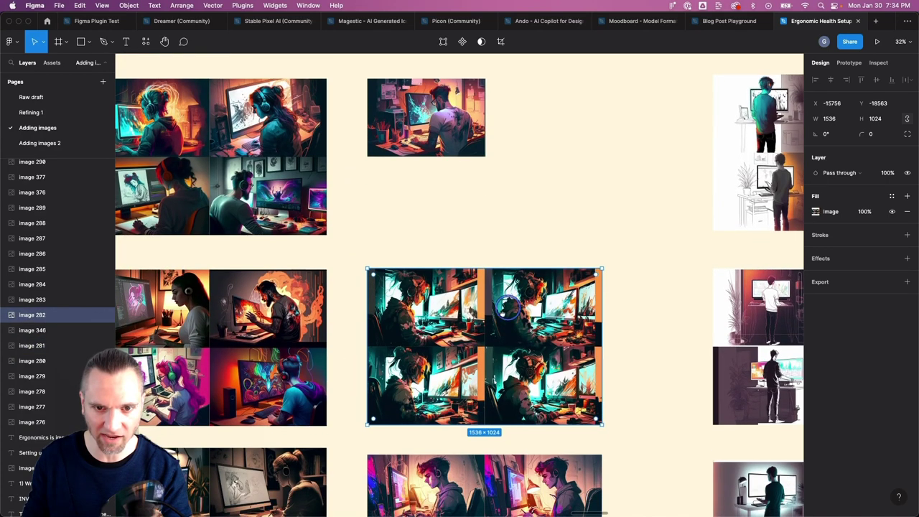
pyautogui.moveTo(500, 425); pyautogui.dragTo(500, 346)
pyautogui.moveTo(601, 310); pyautogui.dragTo(483, 306)
# Step: Place the cropped green-lit panel beside the tattooed-designer panel, then zoom out and pan
pyautogui.moveTo(430, 325); pyautogui.dragTo(549, 136)
pyautogui.scroll(-10, 550, 308)
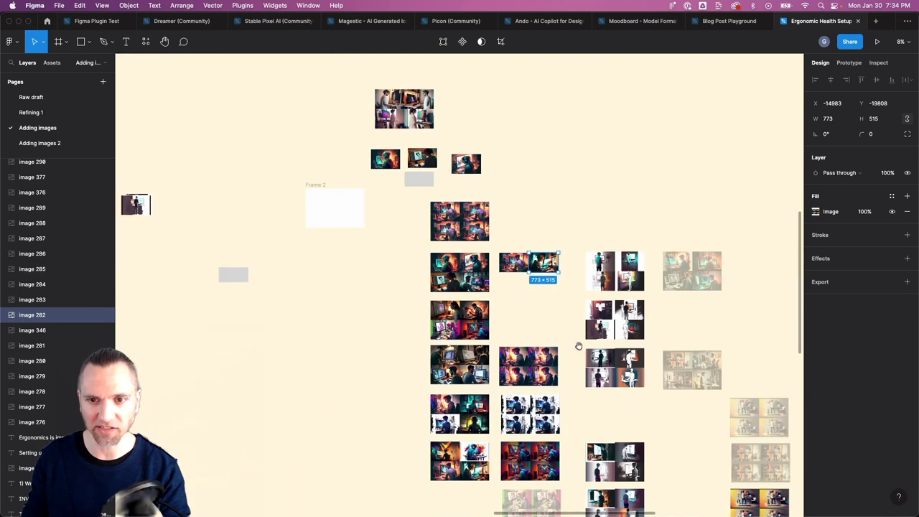
pyautogui.moveTo(578, 346); pyautogui.dragTo(228, 204)
# Step: Zoom out, then zoom in on Frames 14 to 18
pyautogui.moveTo(485, 323); pyautogui.dragTo(521, 227)
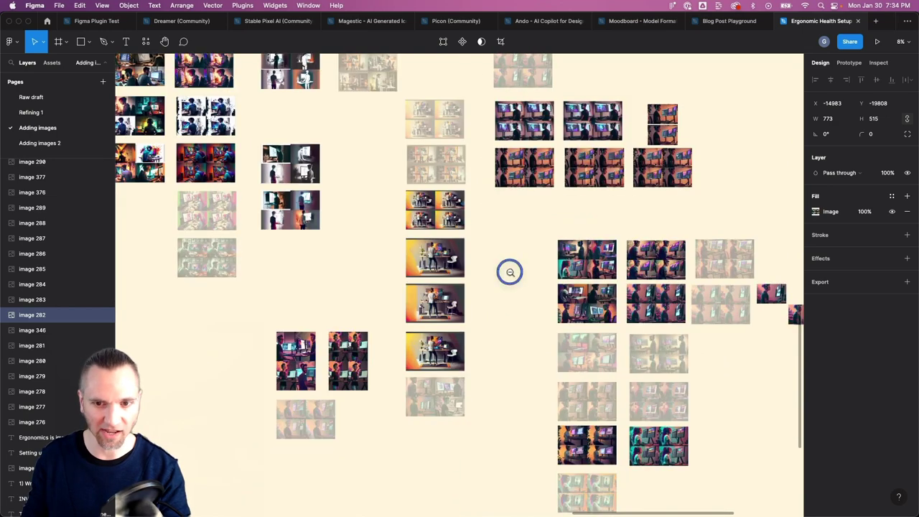
pyautogui.scroll(-5, 509, 314)
pyautogui.scroll(5, 509, 313)
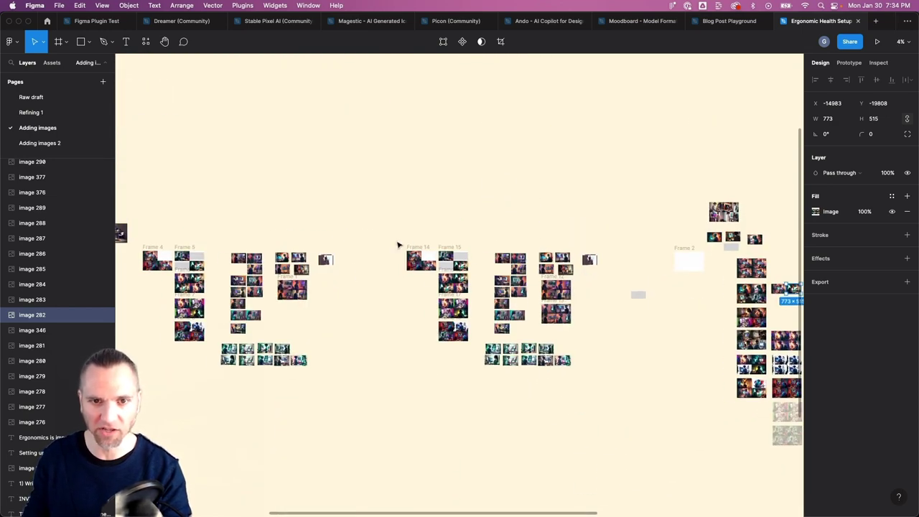
pyautogui.moveTo(392, 242); pyautogui.dragTo(557, 369)
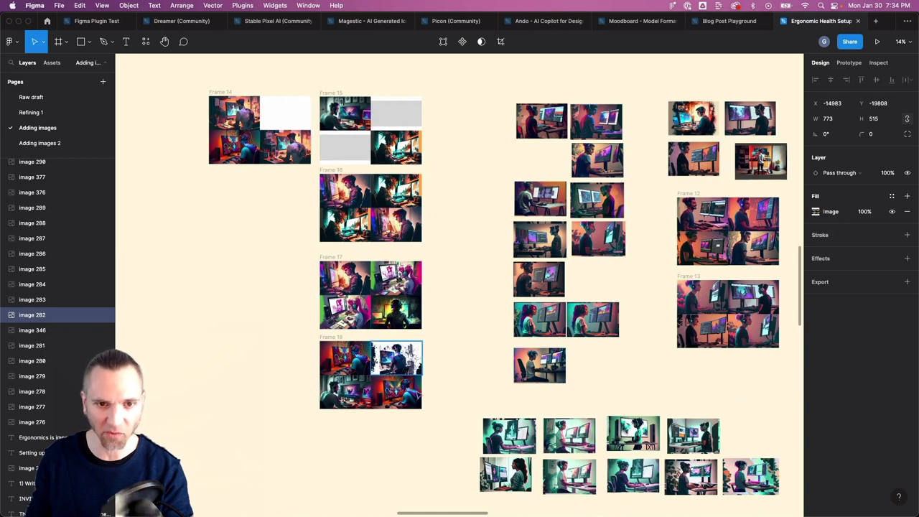
# Step: Pan left to the large image column and zoom in on the top standing-desk image
pyautogui.moveTo(209, 292); pyautogui.dragTo(560, 299)
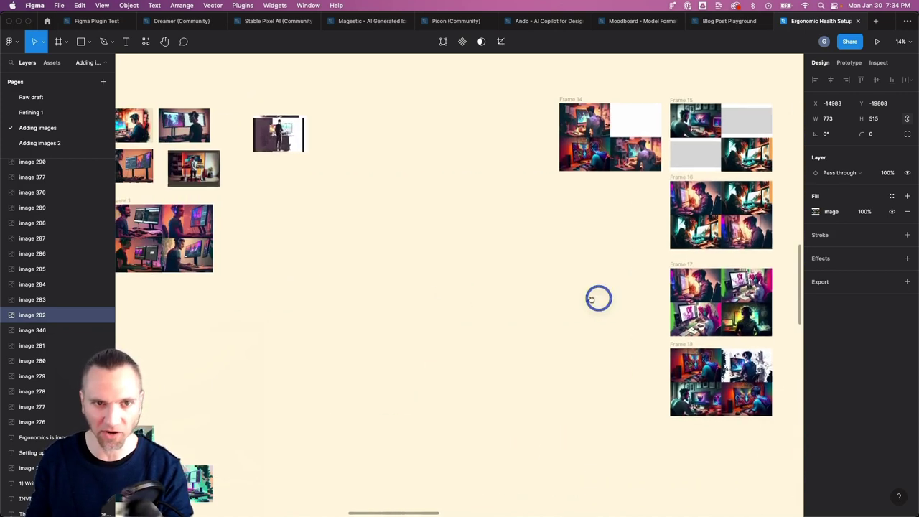
pyautogui.moveTo(430, 302); pyautogui.dragTo(627, 320)
pyautogui.moveTo(358, 302); pyautogui.dragTo(452, 302)
pyautogui.moveTo(392, 277); pyautogui.dragTo(723, 277)
pyautogui.moveTo(284, 271); pyautogui.dragTo(525, 365)
pyautogui.moveTo(337, 265); pyautogui.dragTo(619, 366)
pyautogui.moveTo(373, 279); pyautogui.dragTo(529, 312)
pyautogui.moveTo(279, 109); pyautogui.dragTo(522, 252)
pyautogui.hscroll(-2, 646, 387)
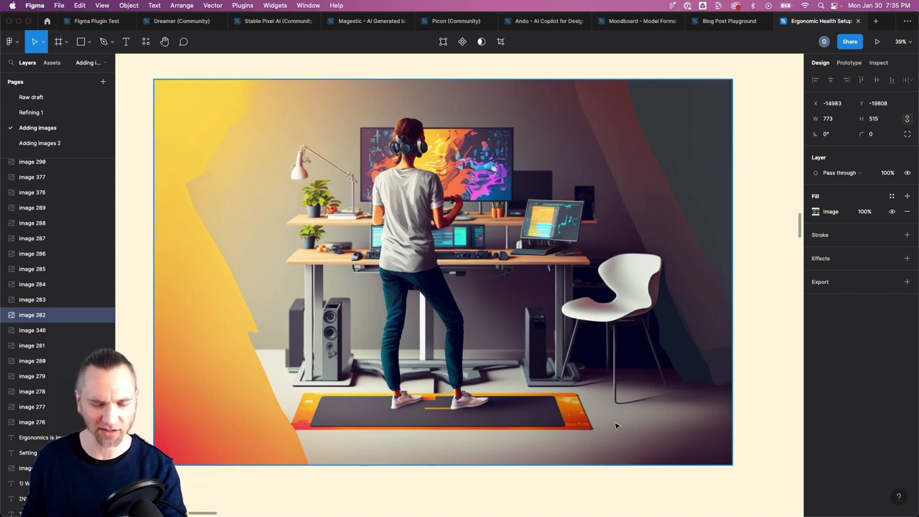
pyautogui.scroll(-10, 660, 215)
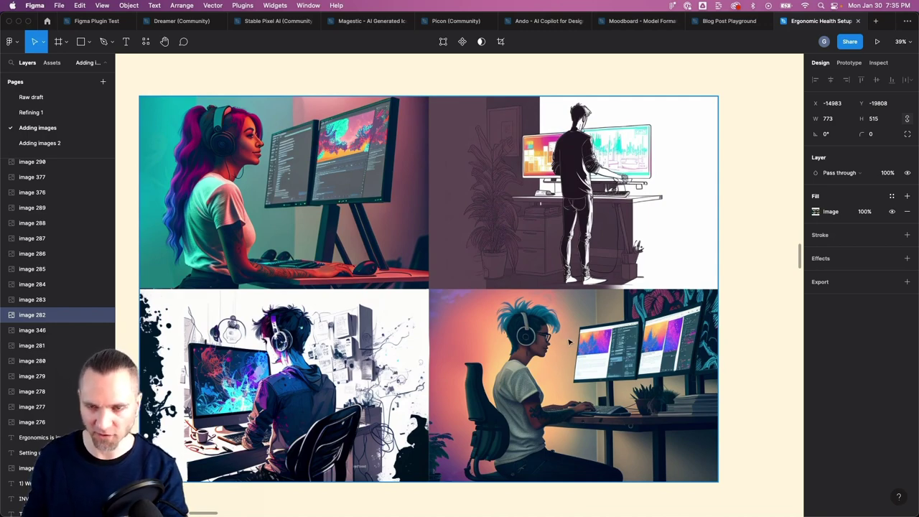
pyautogui.scroll(-10, 560, 364)
pyautogui.scroll(-2, 562, 247)
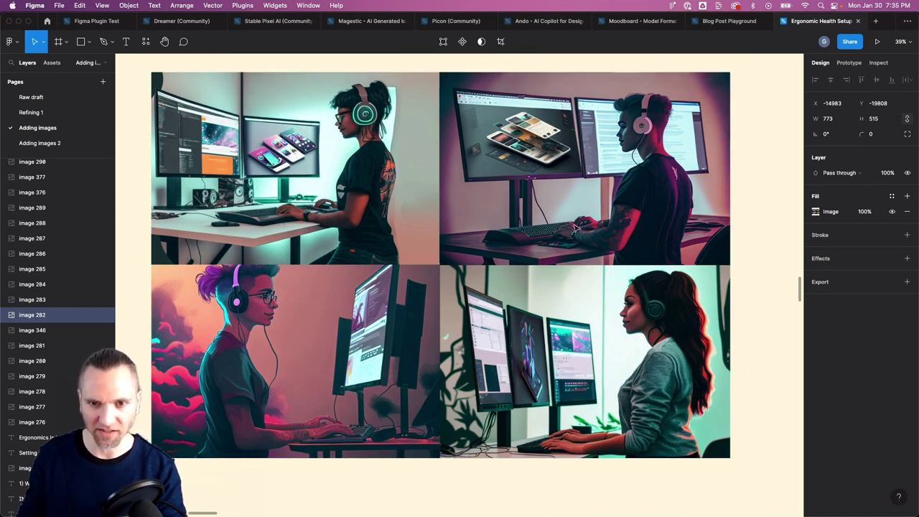
pyautogui.press('Escape')
pyautogui.scroll(-3, 580, 260)
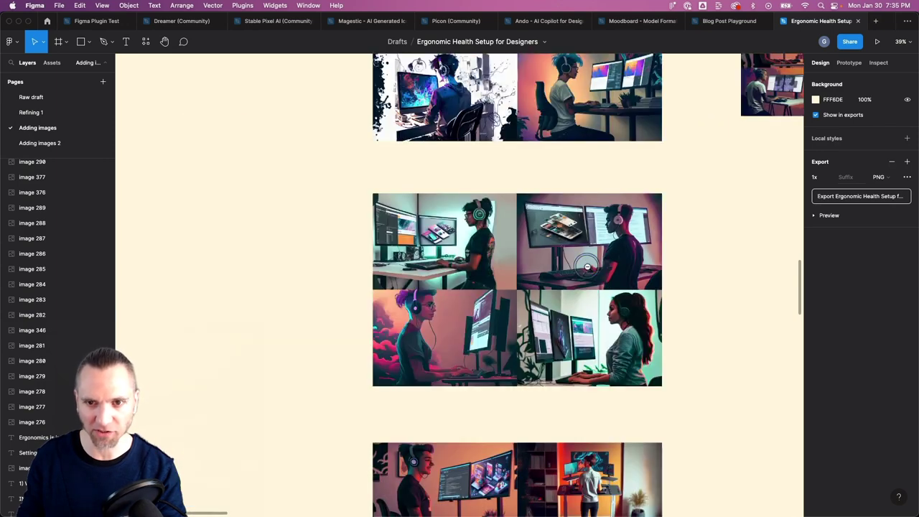
pyautogui.scroll(-5, 588, 267)
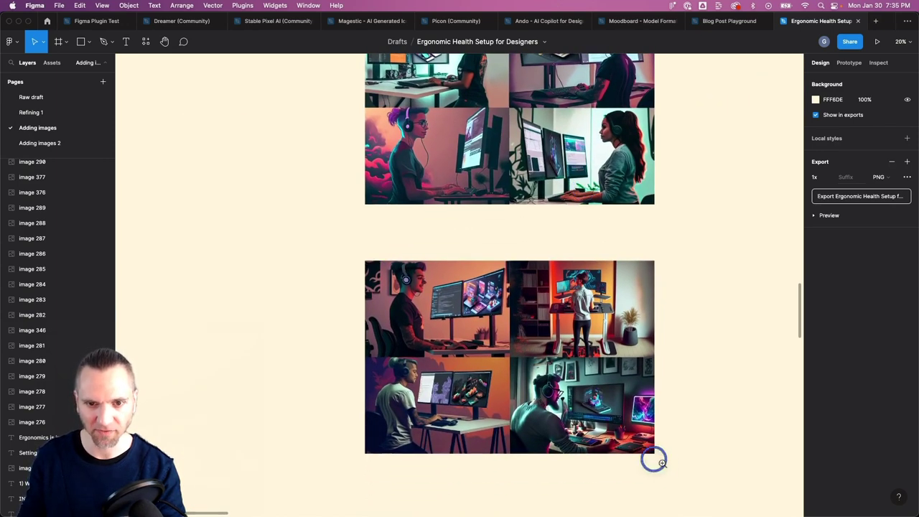
pyautogui.moveTo(662, 463); pyautogui.dragTo(365, 260)
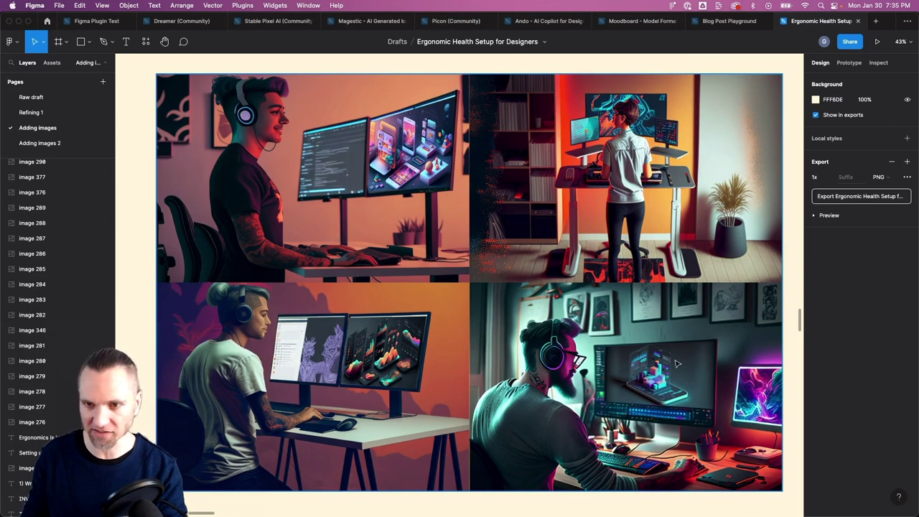
pyautogui.scroll(-5, 666, 331)
pyautogui.scroll(-2, 567, 302)
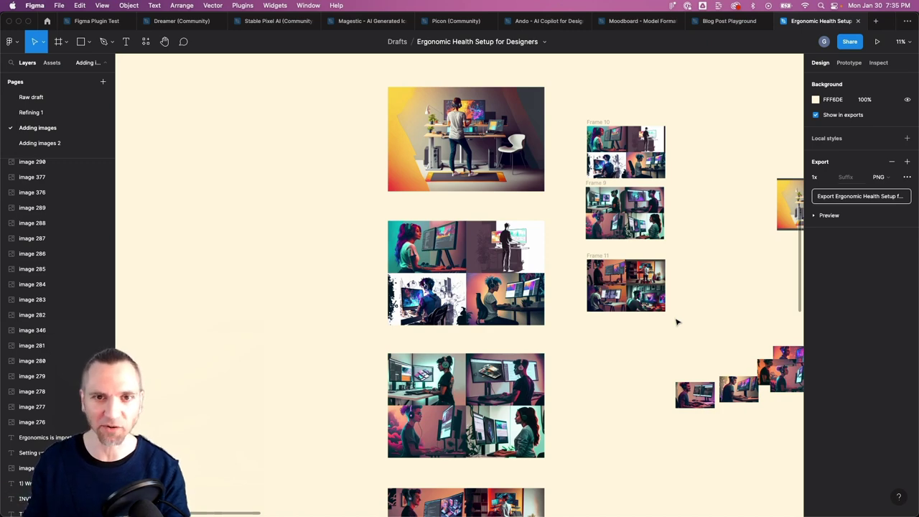
pyautogui.moveTo(256, 261); pyautogui.dragTo(617, 259)
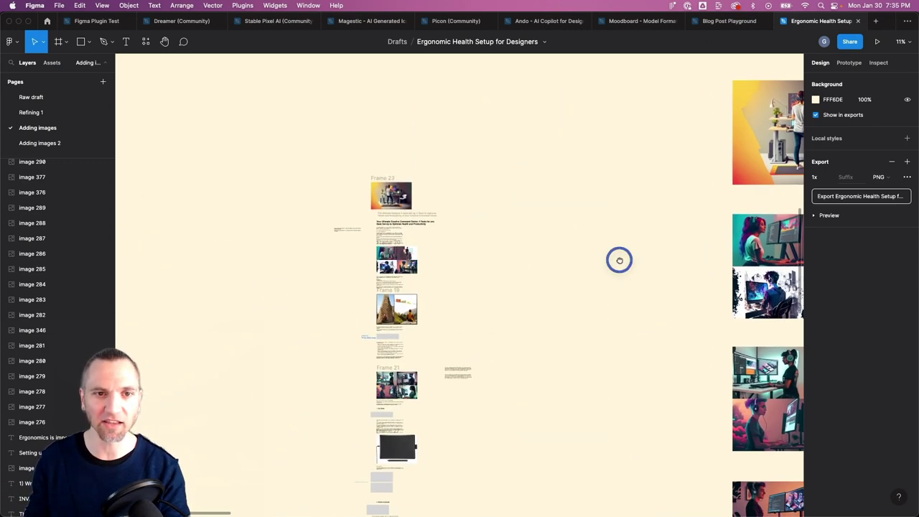
pyautogui.press('z')
pyautogui.moveTo(315, 169); pyautogui.dragTo(464, 250)
pyautogui.press('z')
pyautogui.moveTo(257, 84); pyautogui.dragTo(659, 373)
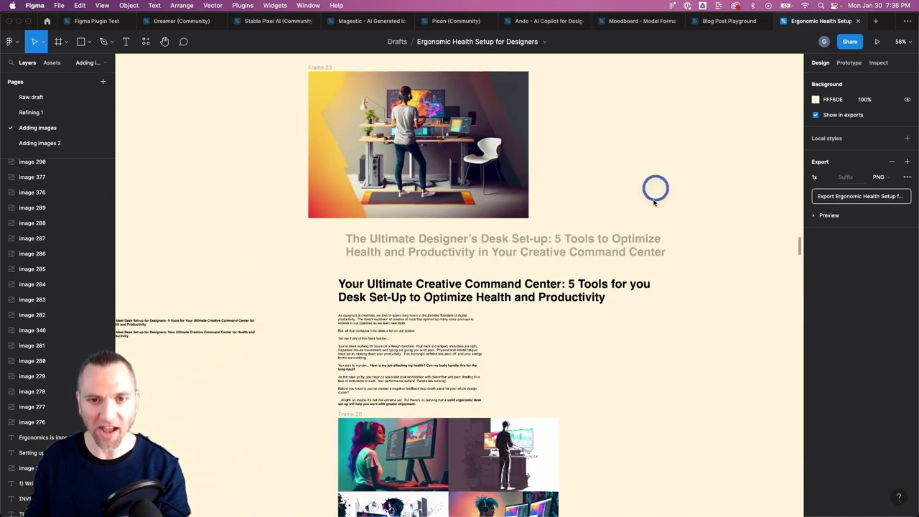
pyautogui.scroll(-5, 660, 351)
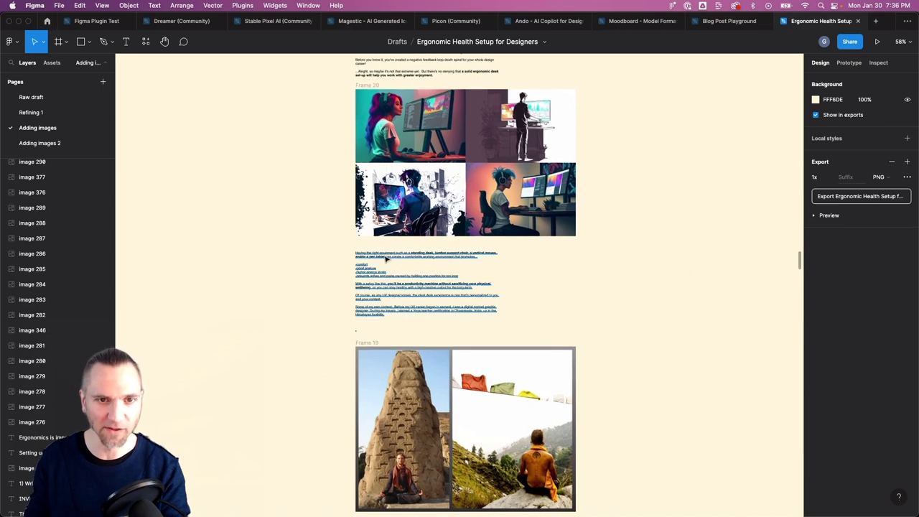
pyautogui.click(453, 262)
pyautogui.scroll(3, 615, 318)
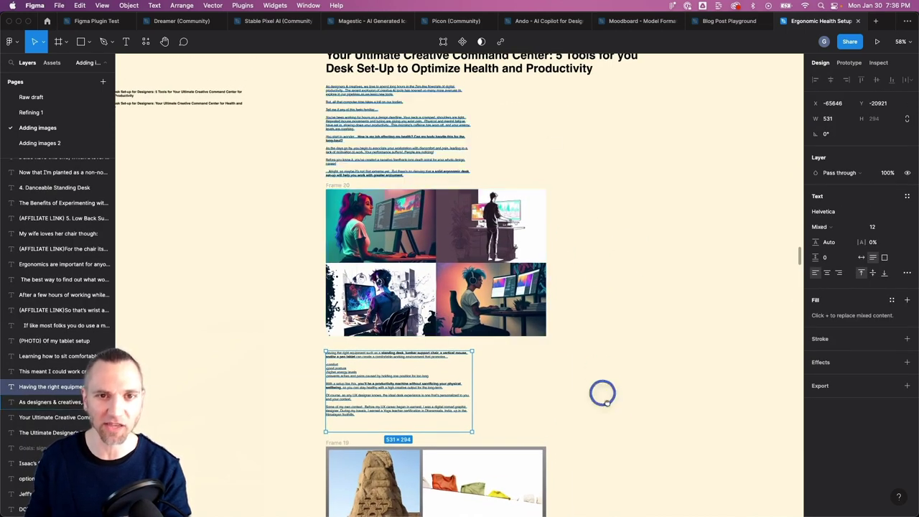
pyautogui.scroll(6, 608, 402)
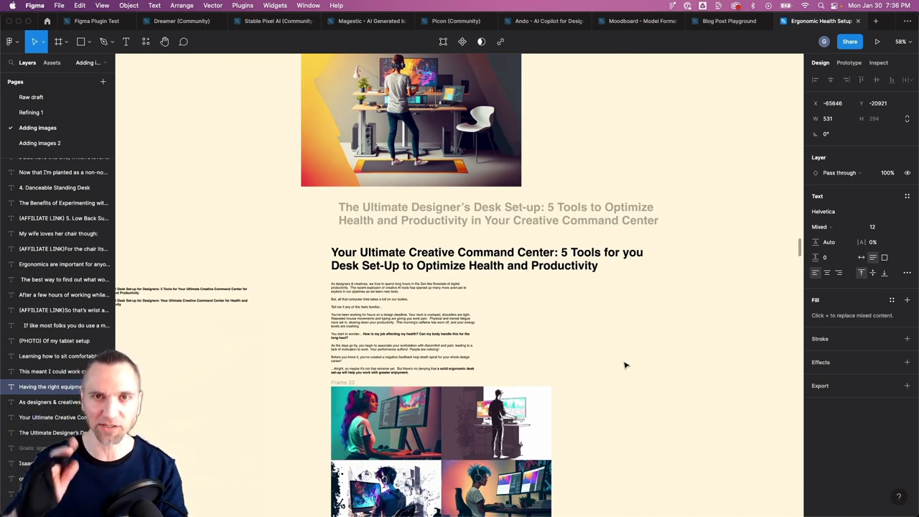
pyautogui.scroll(-6, 661, 275)
pyautogui.scroll(-4, 667, 352)
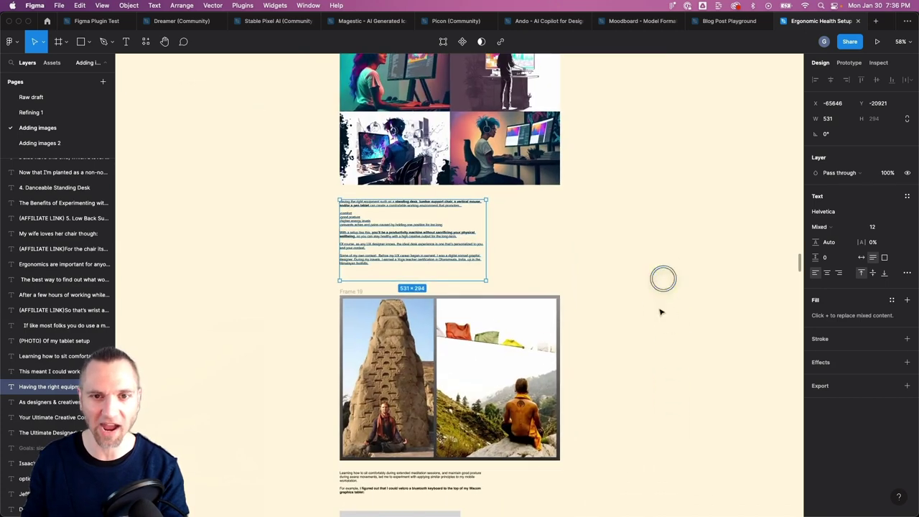
pyautogui.click(643, 134)
pyautogui.scroll(-8, 641, 130)
pyautogui.moveTo(607, 357); pyautogui.dragTo(624, 139)
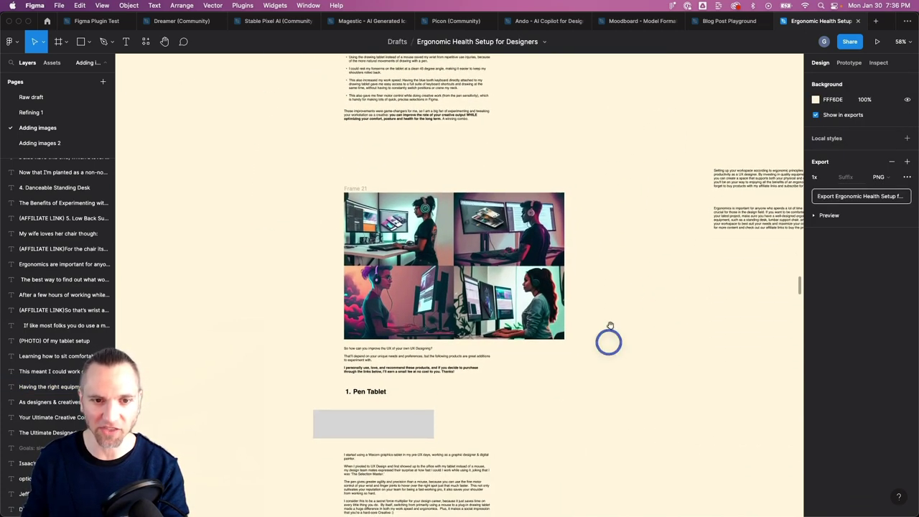
pyautogui.moveTo(610, 322)
pyautogui.mouseDown()
pyautogui.moveTo(614, 222)
pyautogui.moveTo(601, 178)
pyautogui.mouseUp()
pyautogui.moveTo(603, 373)
pyautogui.mouseDown()
pyautogui.moveTo(620, 293)
pyautogui.moveTo(619, 131)
pyautogui.mouseUp()
pyautogui.moveTo(631, 424); pyautogui.dragTo(626, 158)
pyautogui.moveTo(628, 383); pyautogui.dragTo(632, 158)
pyautogui.moveTo(602, 422); pyautogui.dragTo(592, 148)
pyautogui.scroll(-3, 598, 269)
pyautogui.scroll(-6, 625, 275)
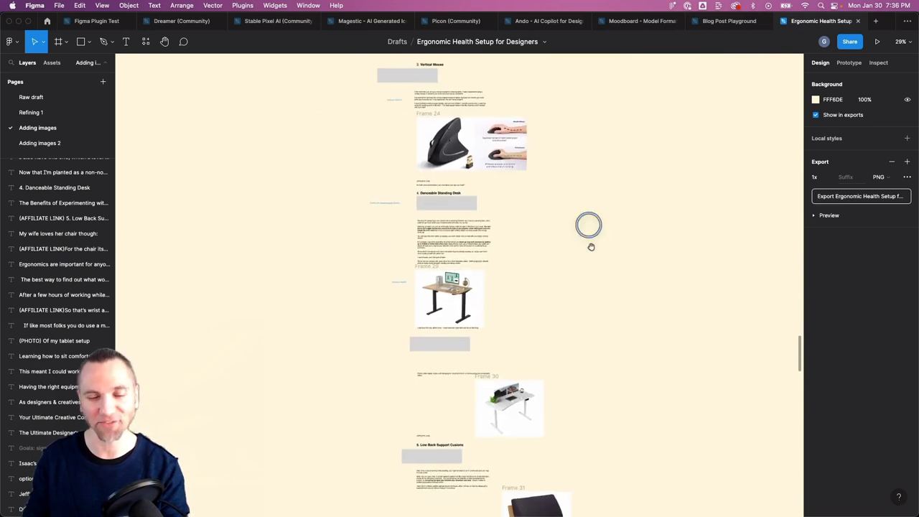
pyautogui.scroll(-3, 603, 257)
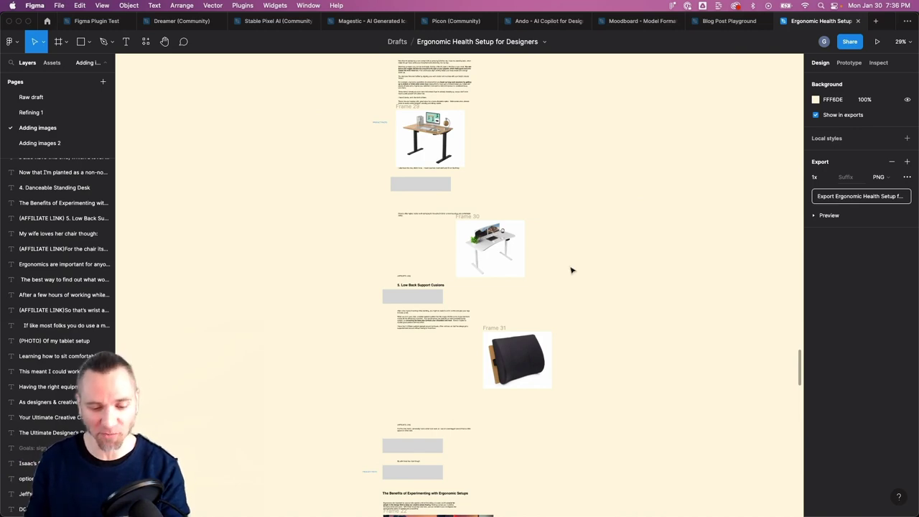
pyautogui.scroll(-5, 574, 268)
pyautogui.moveTo(584, 269); pyautogui.dragTo(436, 382)
pyautogui.hscroll(8, 436, 382)
pyautogui.scroll(4, 435, 383)
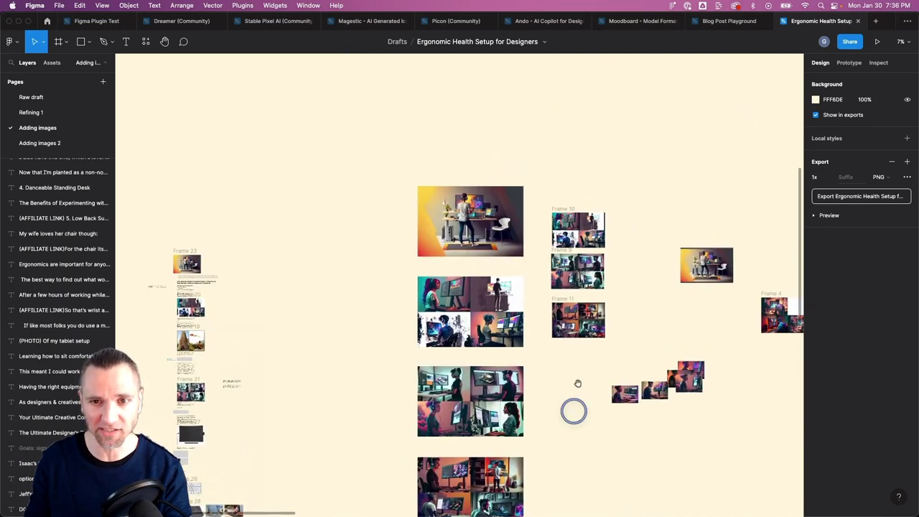
pyautogui.moveTo(495, 260); pyautogui.dragTo(491, 258)
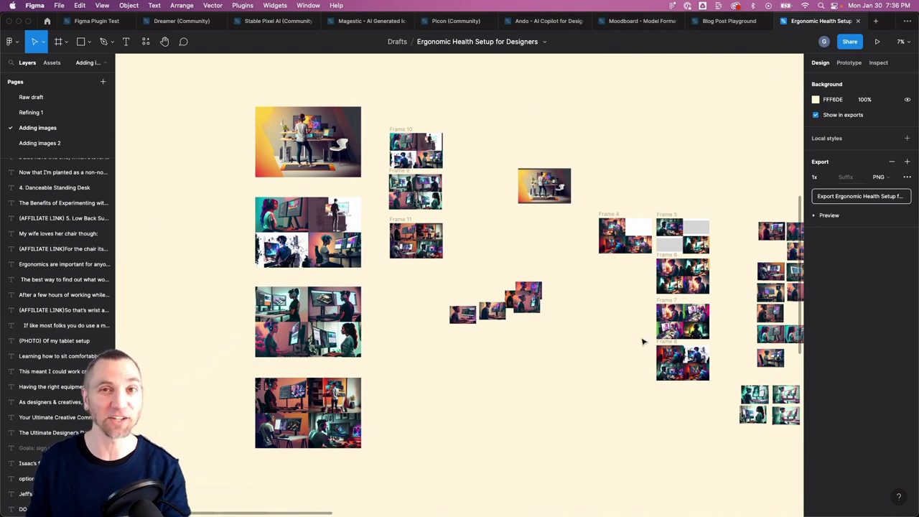